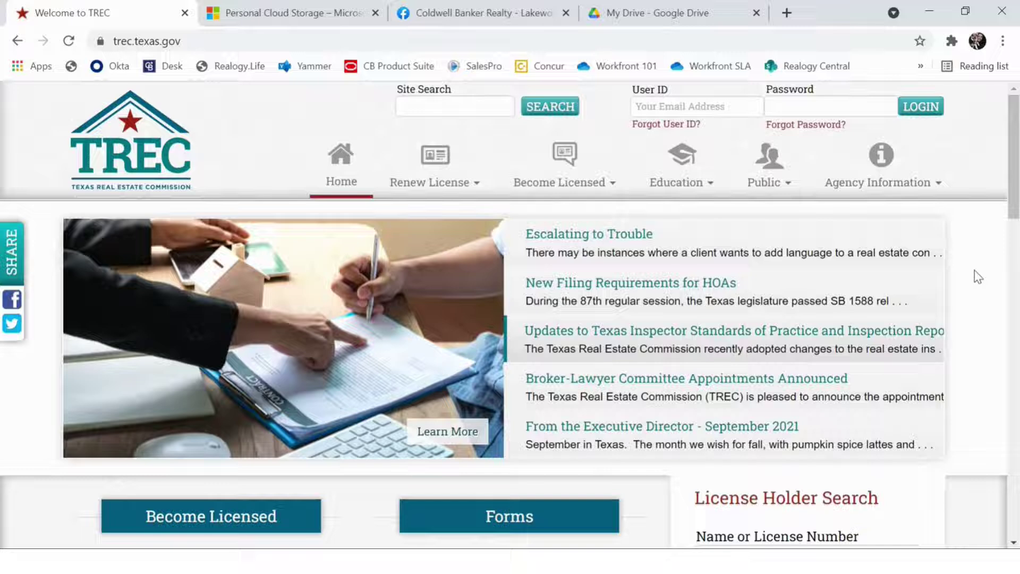
Open the Consumer Protection Notice form page from TREC's Consumer forms list.
{"action": "scroll", "coordinate": [976, 276], "scroll_direction": "down", "scroll_amount": 3}
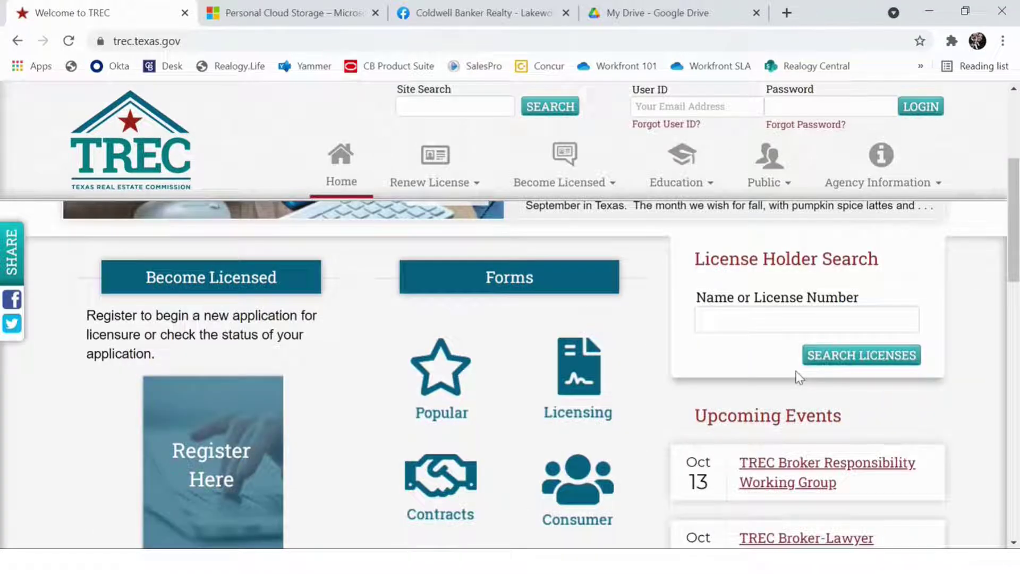
{"action": "left_click", "coordinate": [601, 485]}
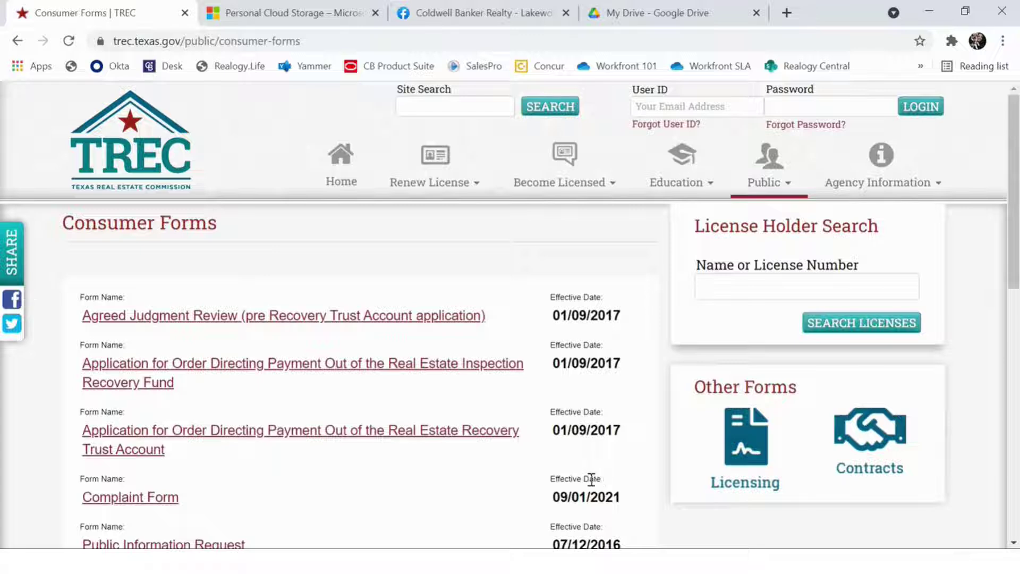
{"action": "scroll", "coordinate": [357, 348], "scroll_direction": "down", "scroll_amount": 1}
{"action": "scroll", "coordinate": [357, 348], "scroll_direction": "down", "scroll_amount": 1}
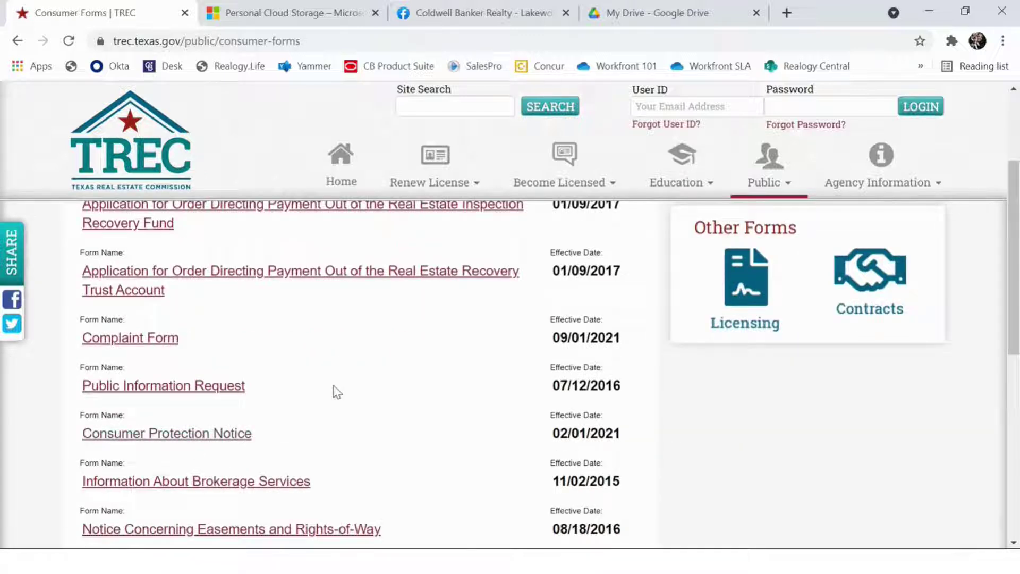
{"action": "left_click", "coordinate": [194, 442]}
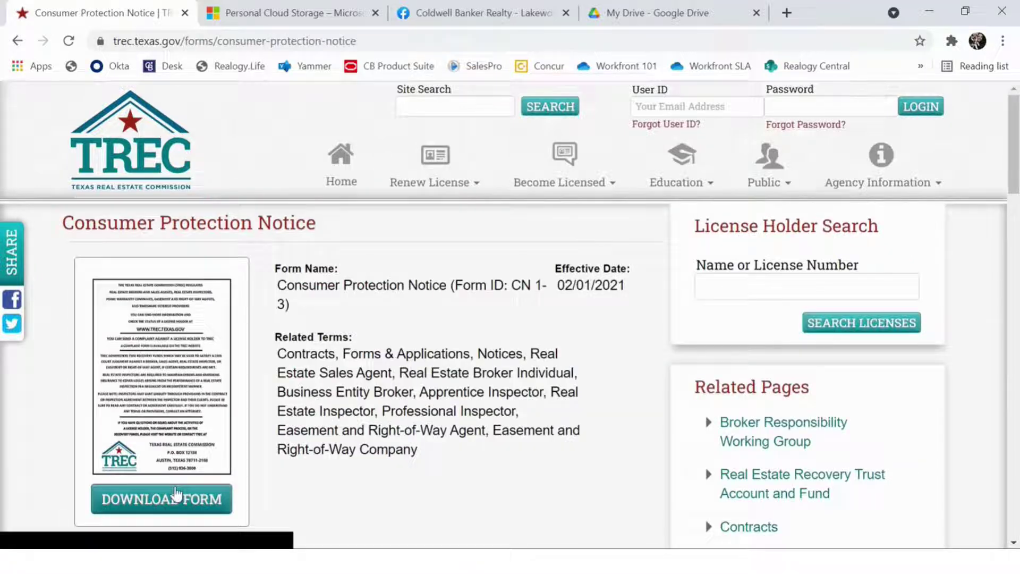
Preview the Consumer Protection Notice (CN 1-3) PDF, then close its tab.
{"action": "left_click", "coordinate": [176, 494]}
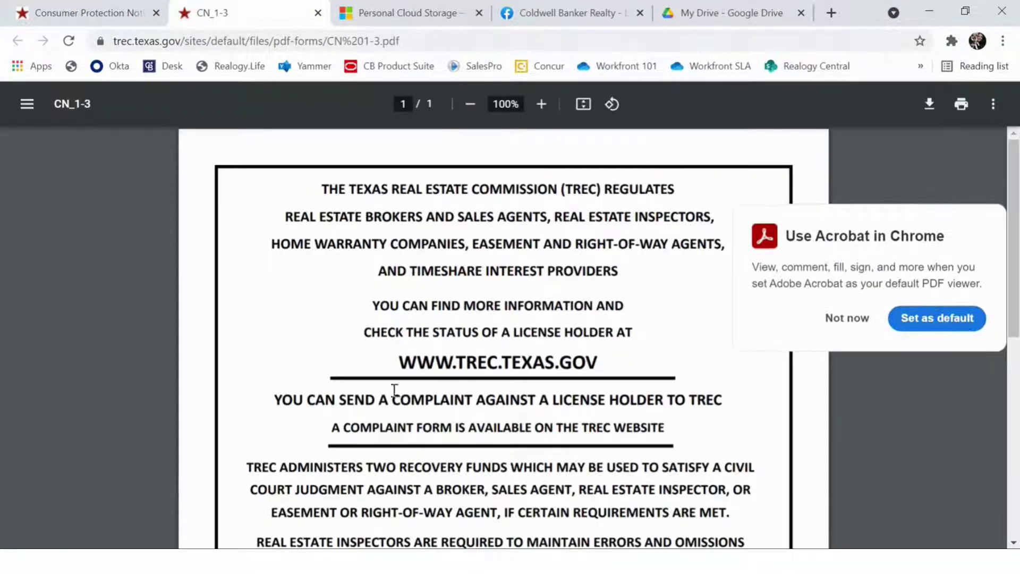
{"action": "left_click", "coordinate": [927, 111]}
{"action": "key", "text": "ctrl+w"}
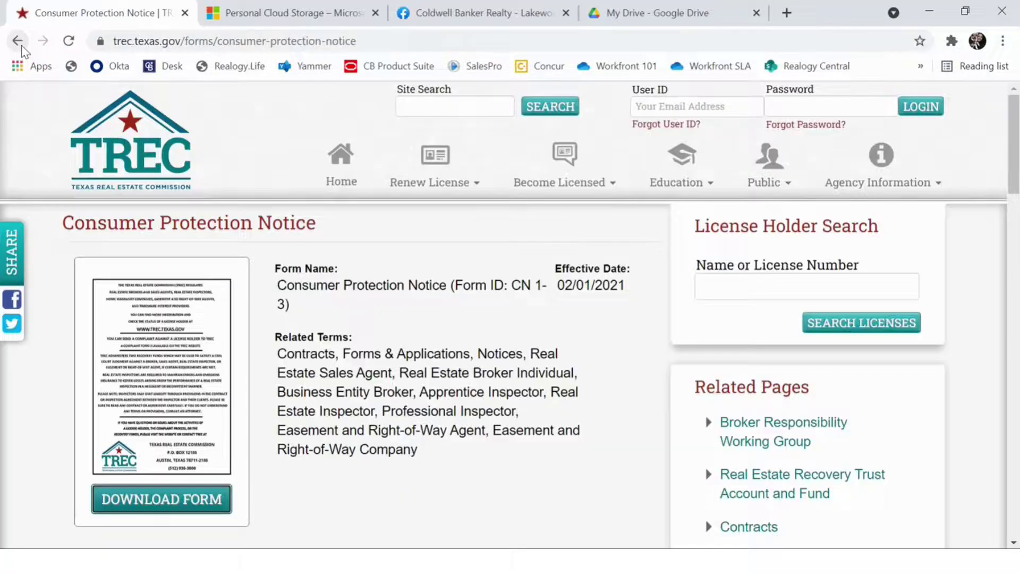
Preview the Information About Brokerage Services PDF, dismissing the default-viewer prompt, then close it.
{"action": "left_click", "coordinate": [22, 47]}
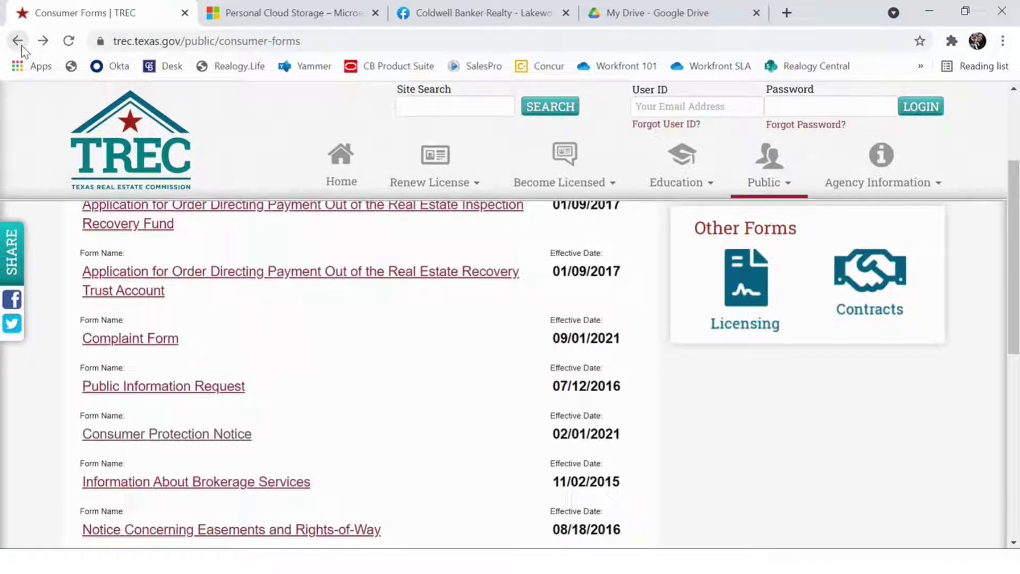
{"action": "scroll", "coordinate": [168, 425], "scroll_direction": "down", "scroll_amount": 2}
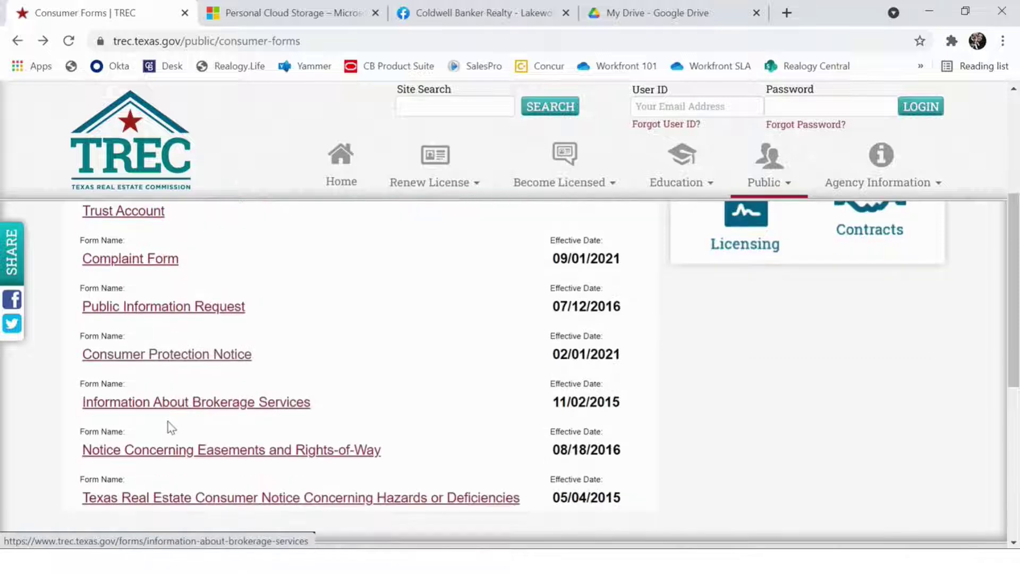
{"action": "left_click", "coordinate": [180, 405]}
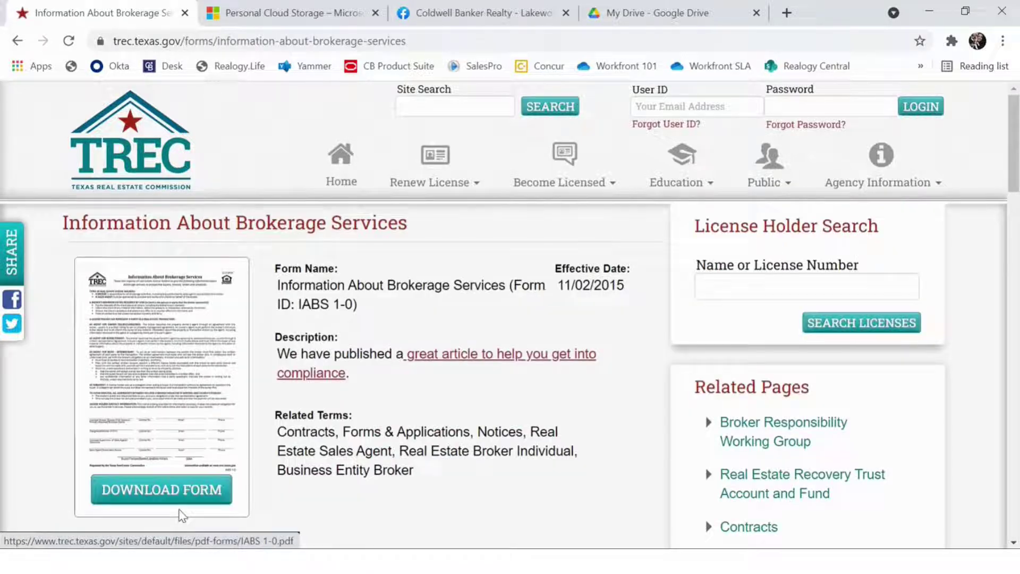
{"action": "left_click", "coordinate": [175, 490]}
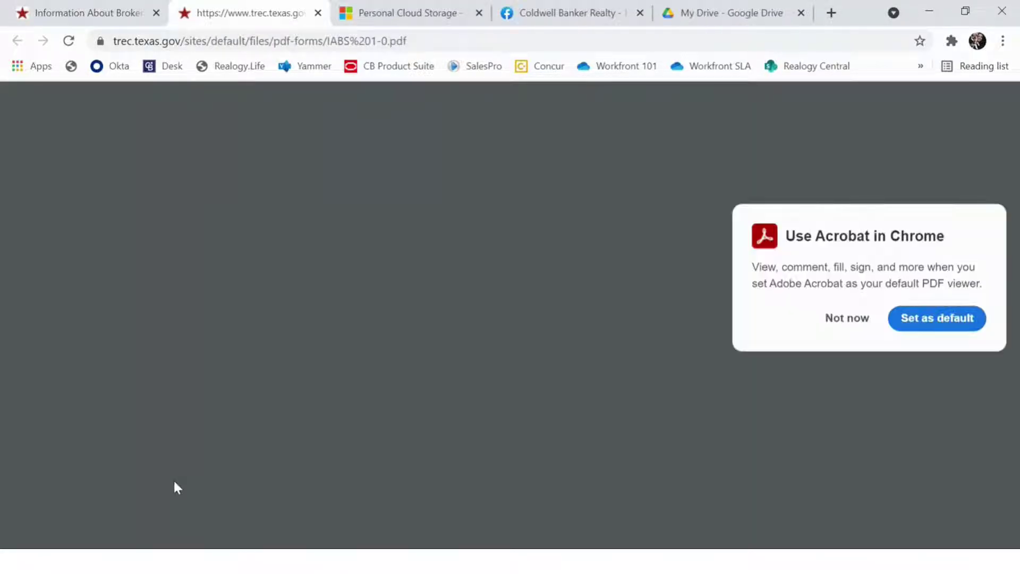
{"action": "left_click", "coordinate": [837, 322]}
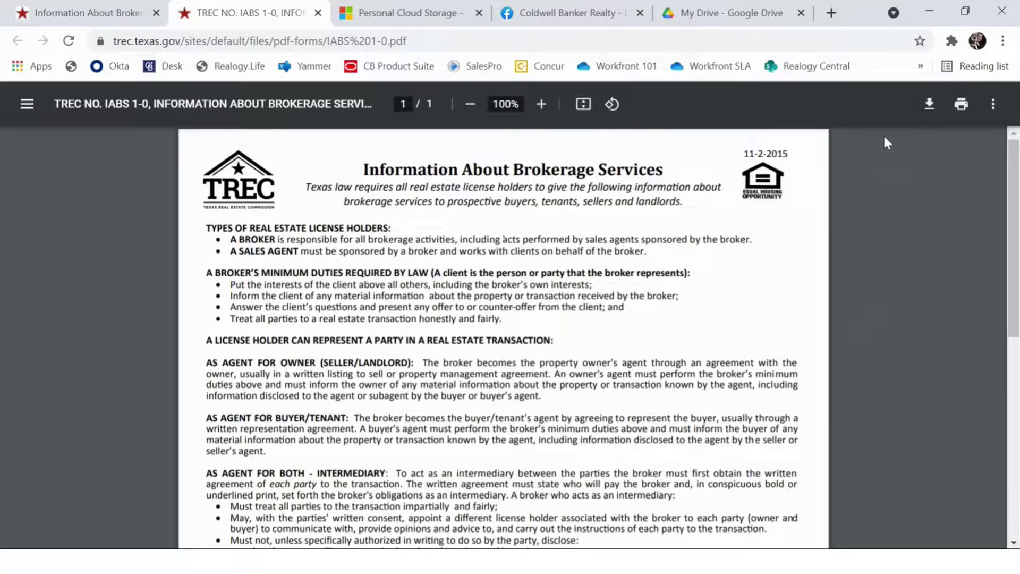
{"action": "key", "text": "ctrl+w"}
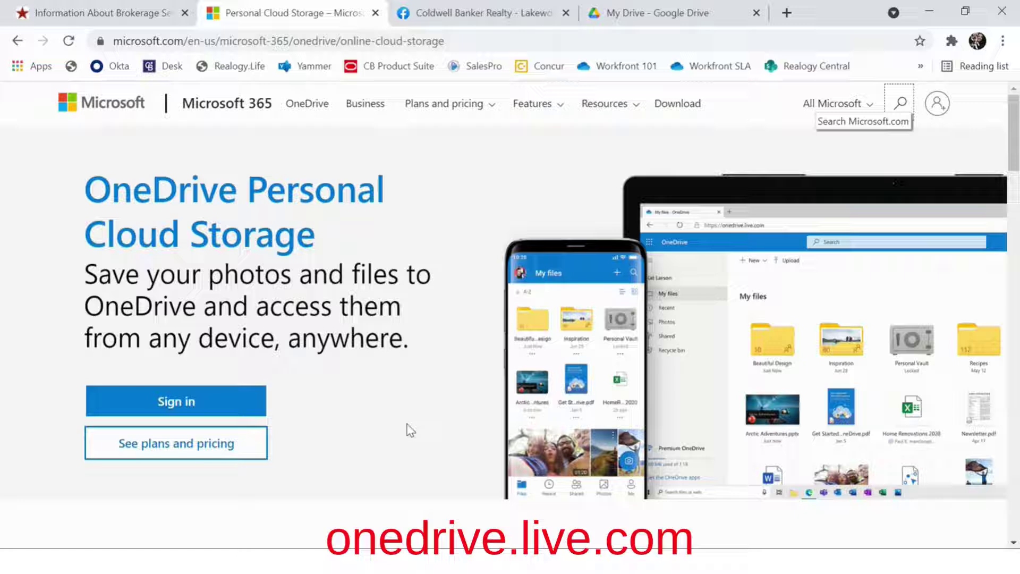
Sign in to OneDrive and upload Form 1.pdf and Form 2.pdf from the Desktop.
{"action": "left_click", "coordinate": [191, 403]}
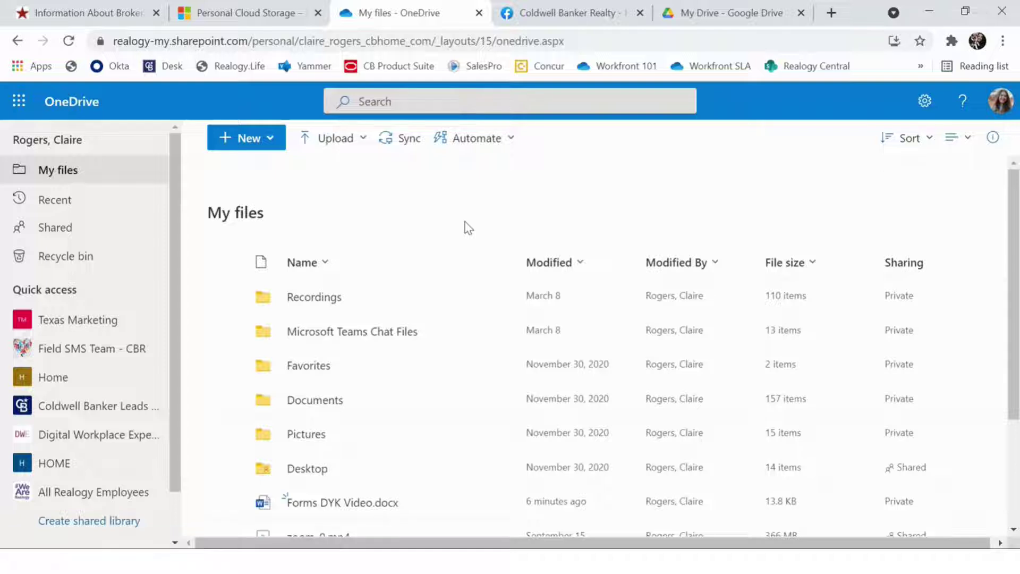
{"action": "left_click", "coordinate": [338, 139]}
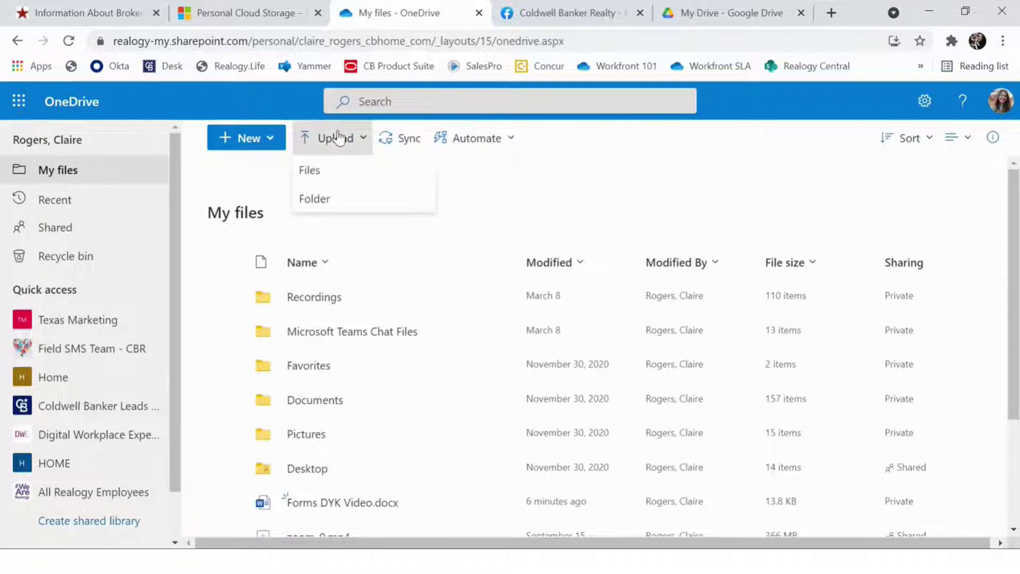
{"action": "left_click", "coordinate": [325, 178]}
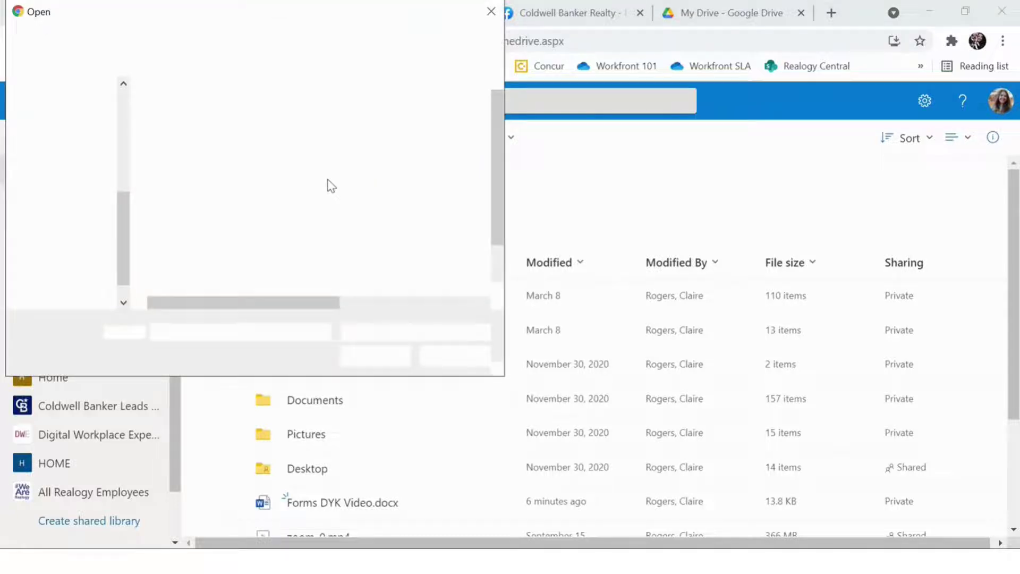
{"action": "left_click", "coordinate": [225, 267]}
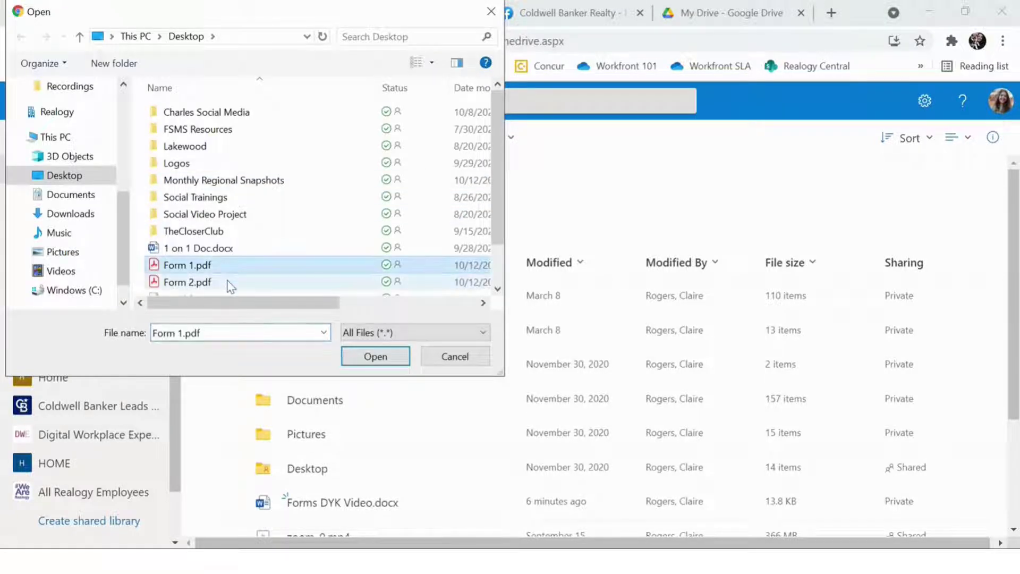
{"action": "left_click", "coordinate": [231, 283], "text": "shift"}
{"action": "left_click", "coordinate": [373, 355]}
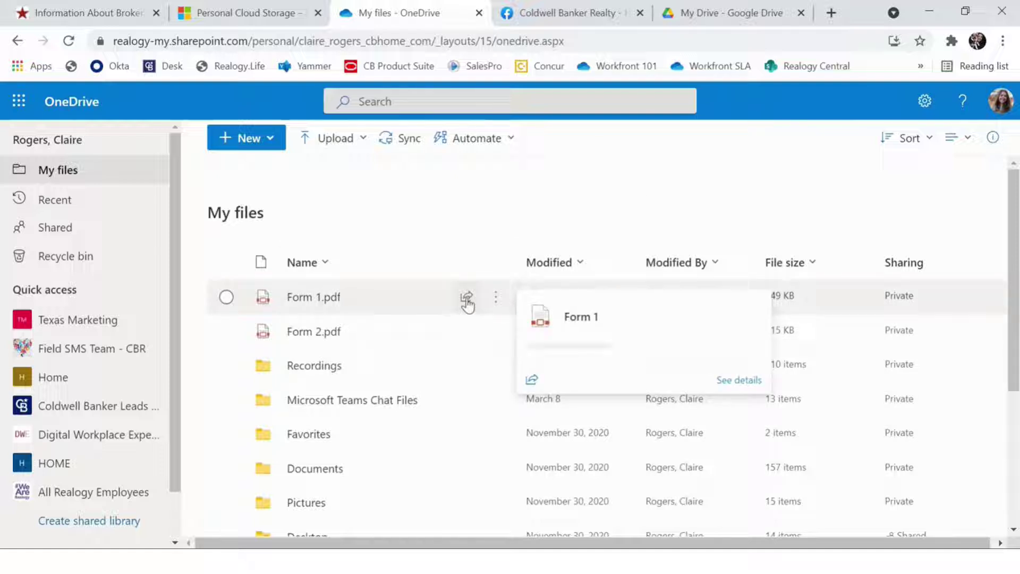
Set Form 1.pdf's OneDrive link to 'Anyone with the link' can view and copy it.
{"action": "left_click", "coordinate": [466, 297]}
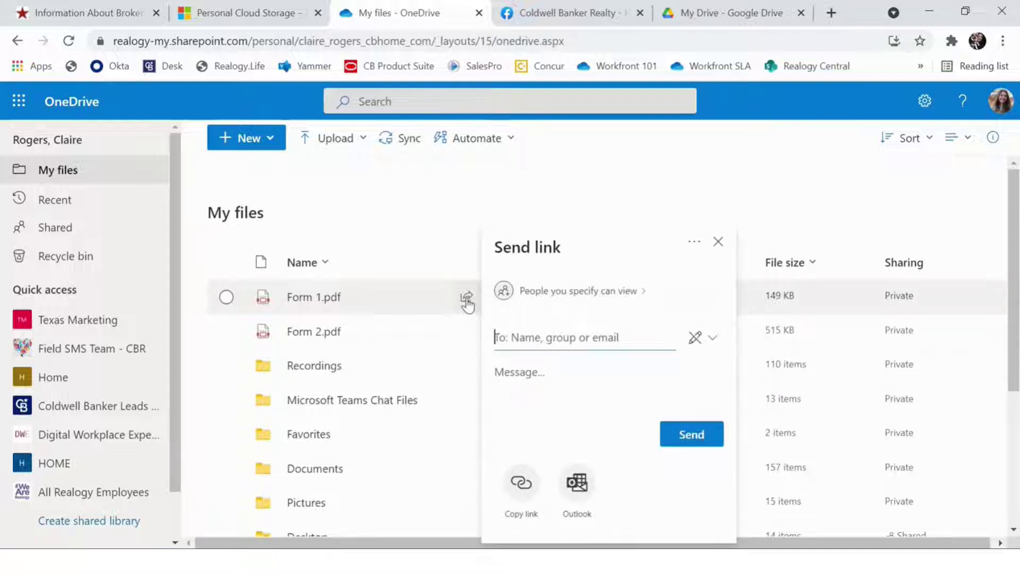
{"action": "left_click", "coordinate": [572, 307]}
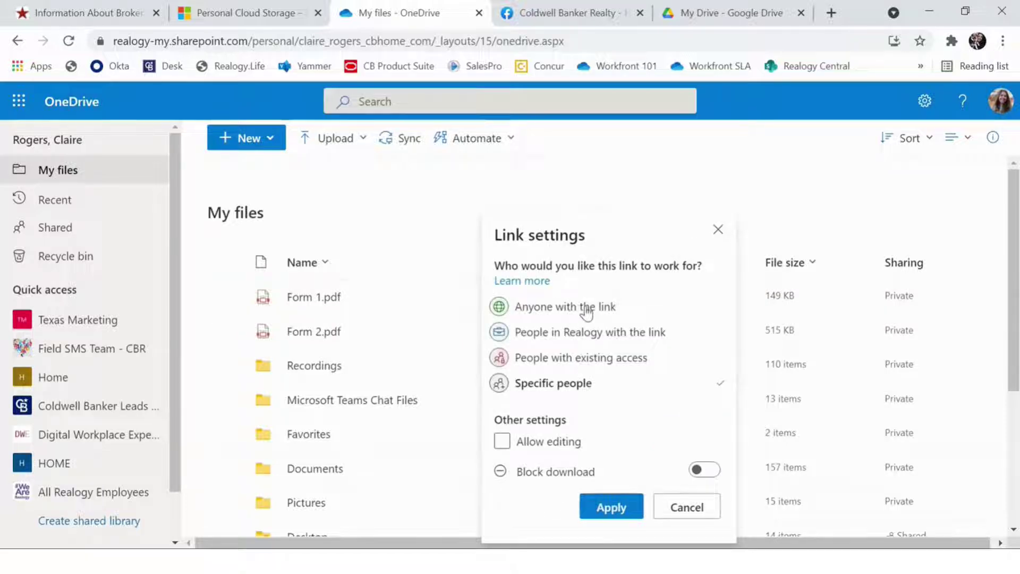
{"action": "left_click", "coordinate": [586, 309]}
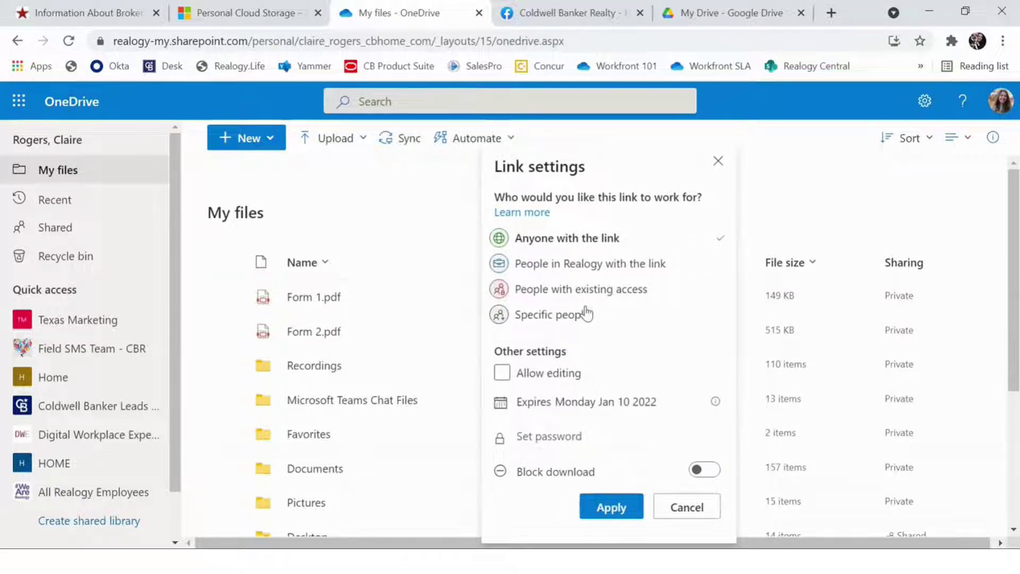
{"action": "left_click", "coordinate": [612, 509]}
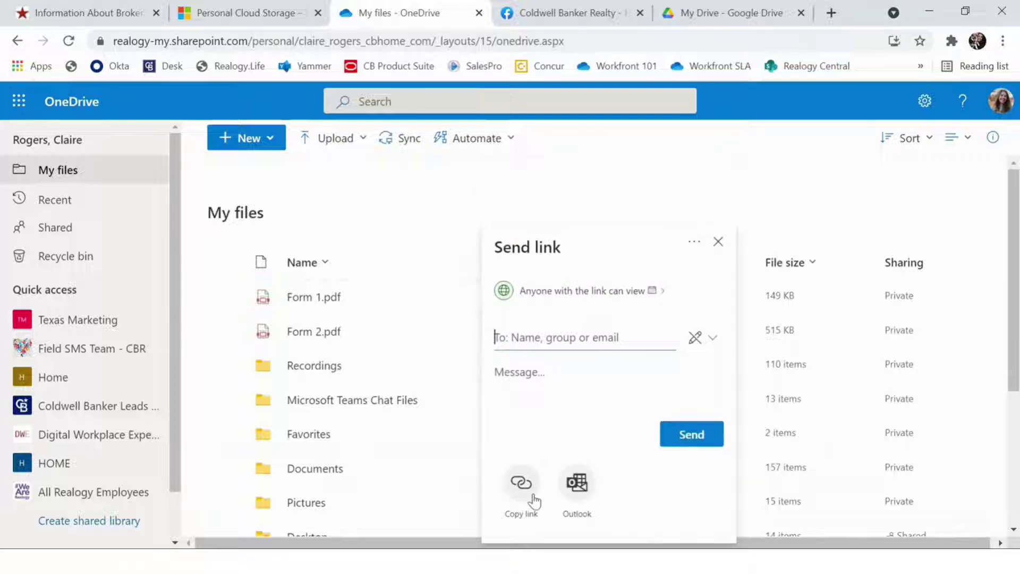
{"action": "left_click", "coordinate": [518, 483]}
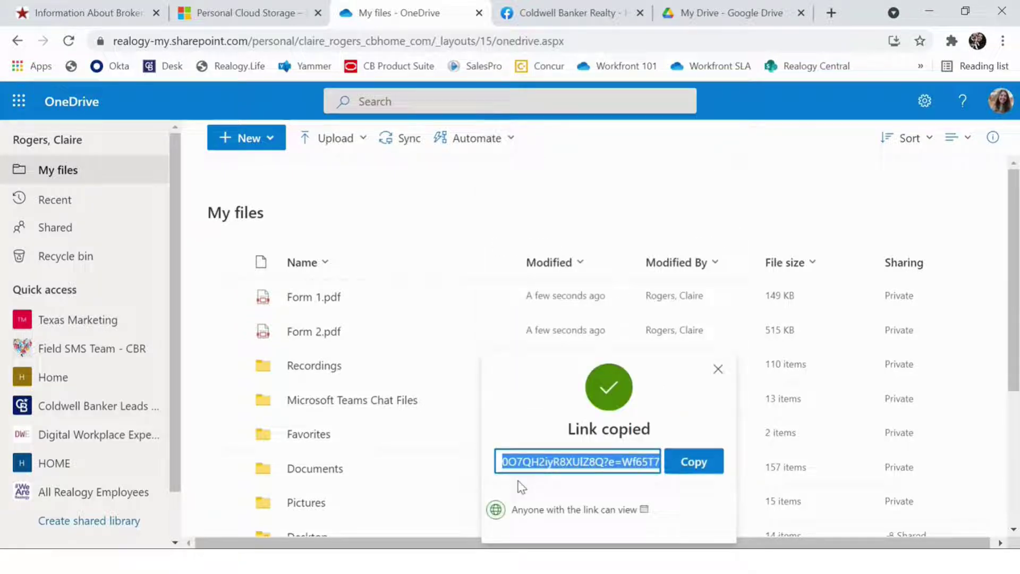
{"action": "left_click", "coordinate": [691, 464]}
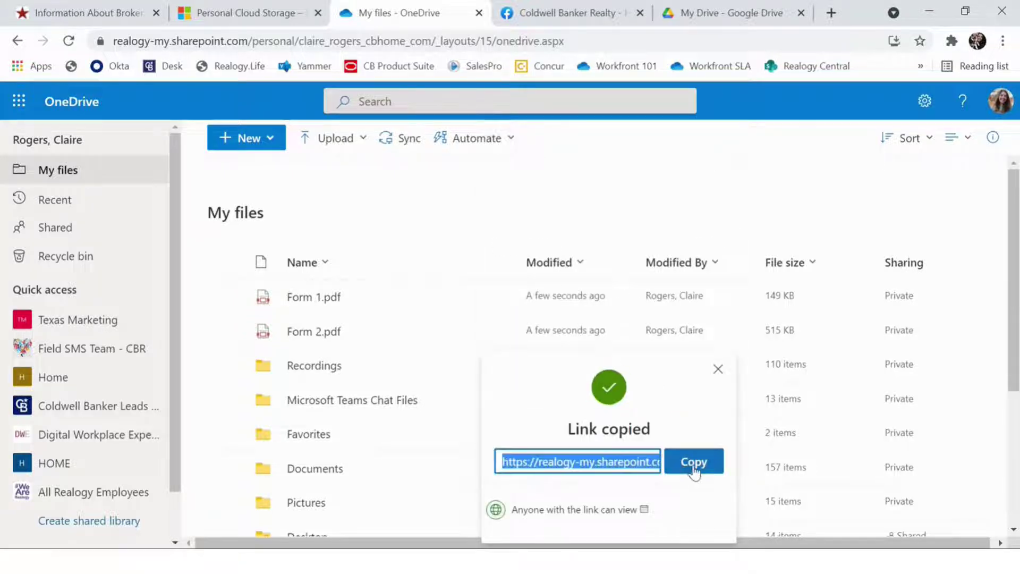
{"action": "left_click", "coordinate": [718, 368]}
{"action": "left_click", "coordinate": [560, 15]}
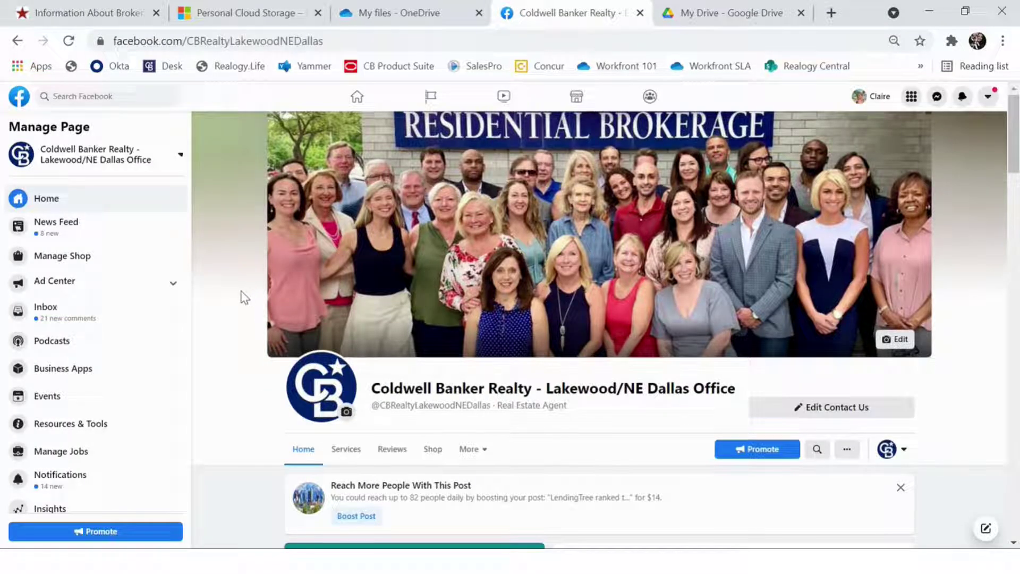
Paste the Form 1.pdf OneDrive link into Additional Information and start a new line.
{"action": "scroll", "coordinate": [130, 346], "scroll_direction": "down", "scroll_amount": 3}
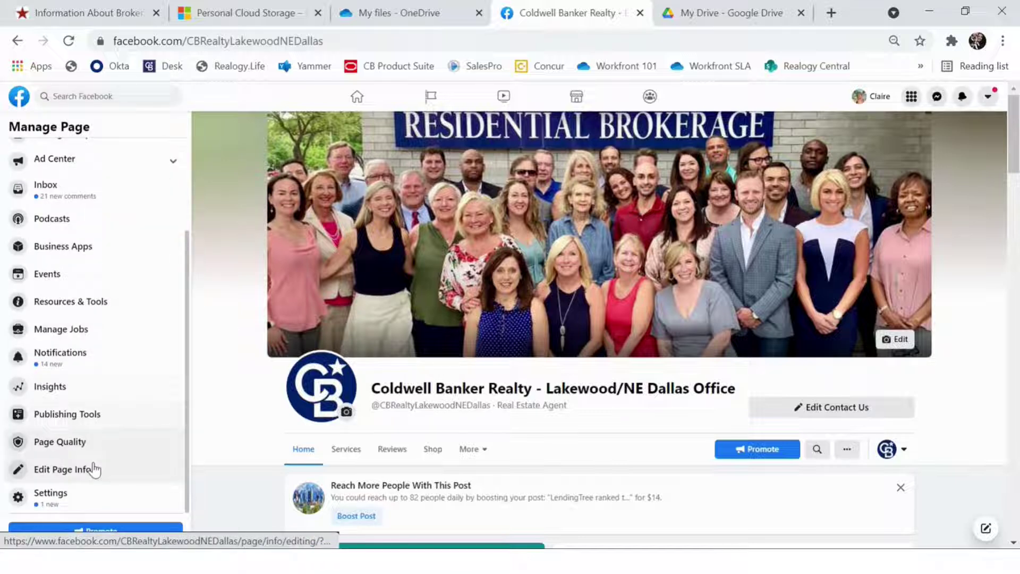
{"action": "left_click", "coordinate": [91, 471]}
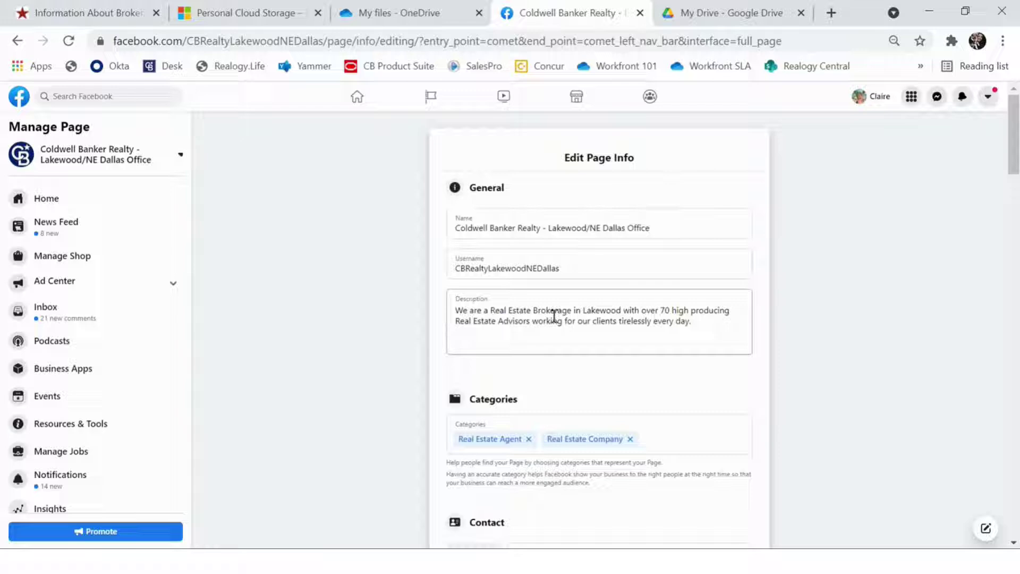
{"action": "scroll", "coordinate": [982, 253], "scroll_direction": "down", "scroll_amount": 15}
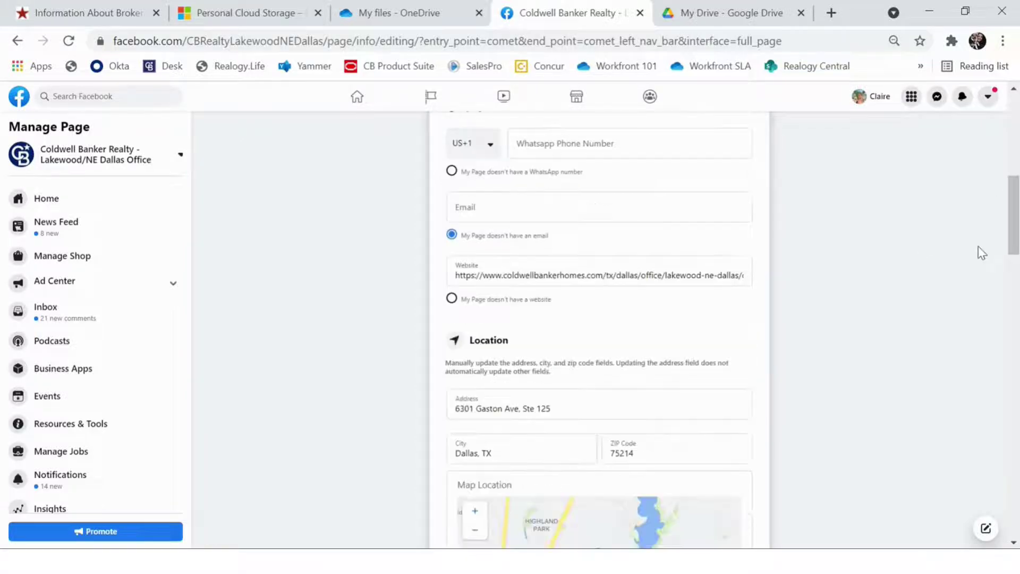
{"action": "scroll", "coordinate": [982, 253], "scroll_direction": "down", "scroll_amount": 12}
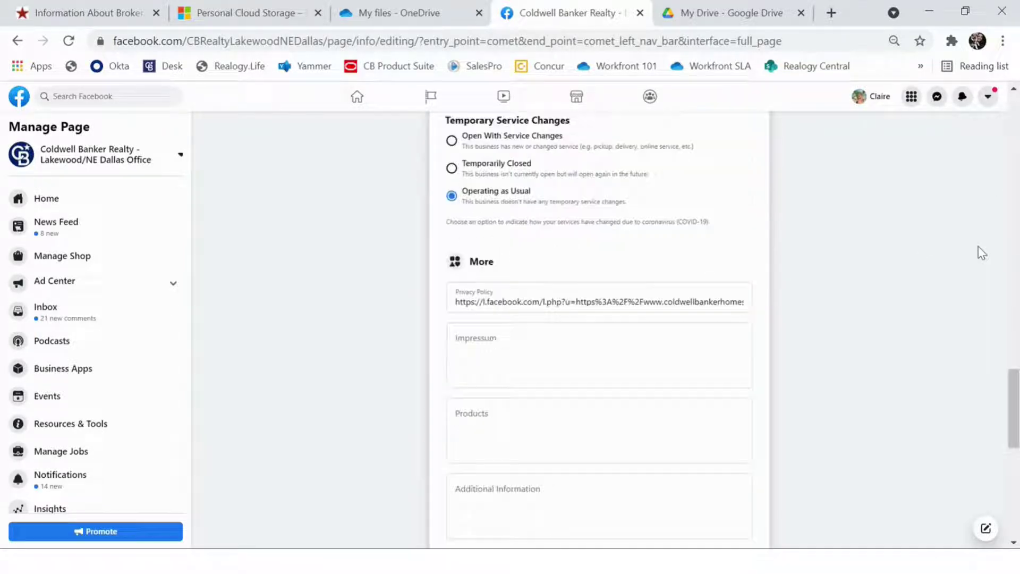
{"action": "left_click", "coordinate": [560, 383]}
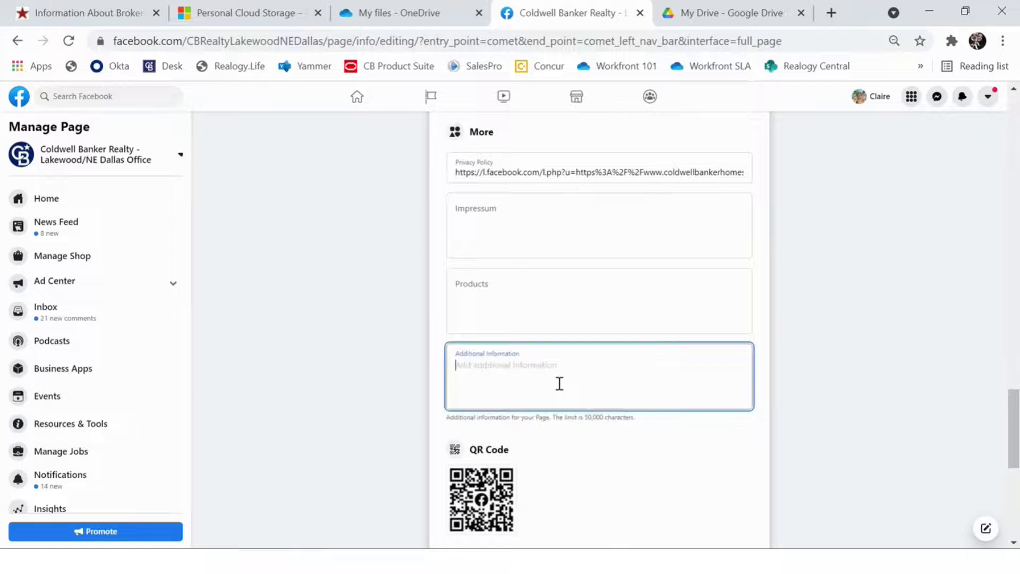
{"action": "key", "text": "ctrl+v"}
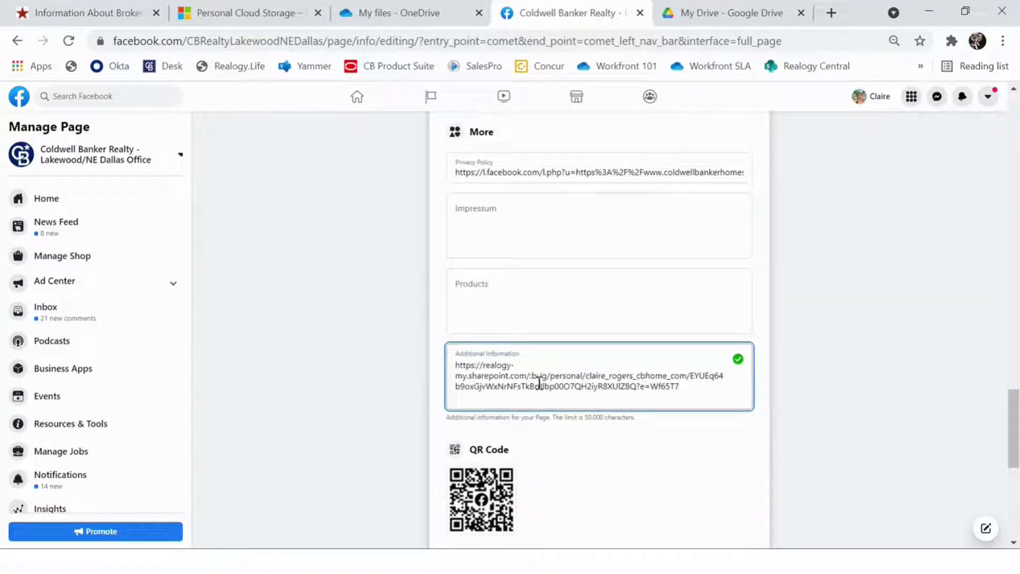
{"action": "key", "text": "Return"}
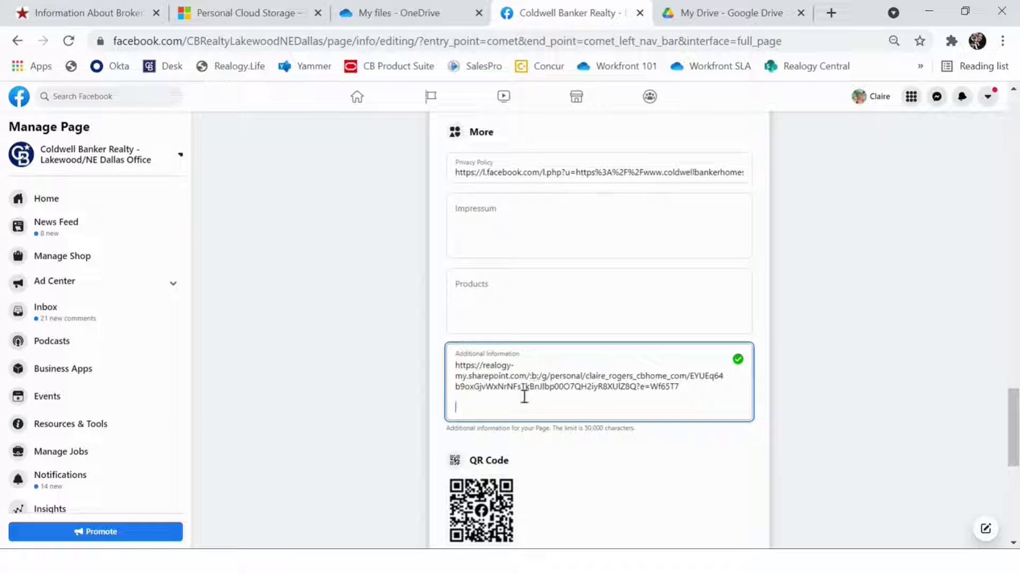
Set Form 2.pdf's OneDrive link to 'Anyone with the link' and copy it.
{"action": "left_click", "coordinate": [404, 15]}
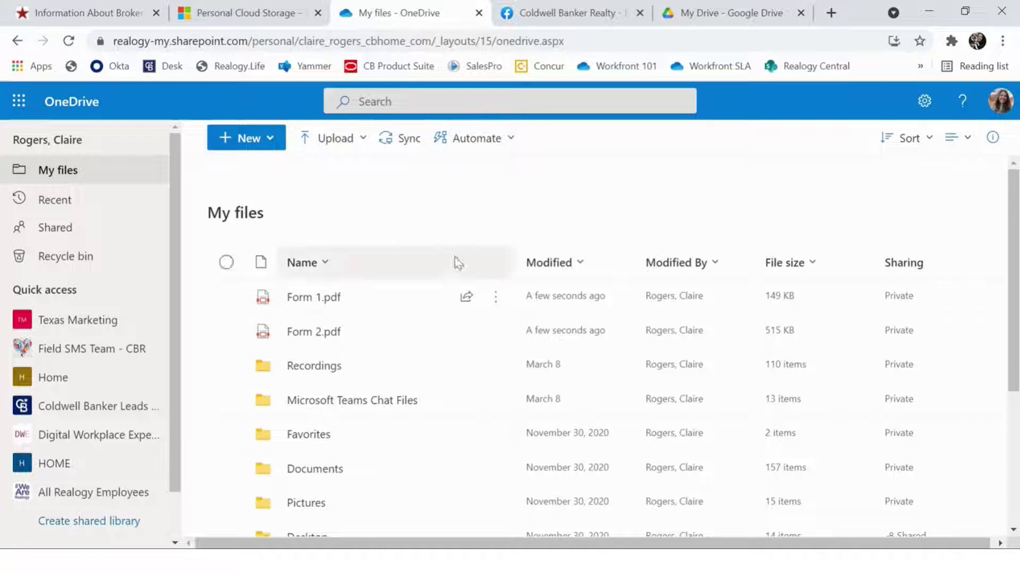
{"action": "left_click", "coordinate": [467, 331]}
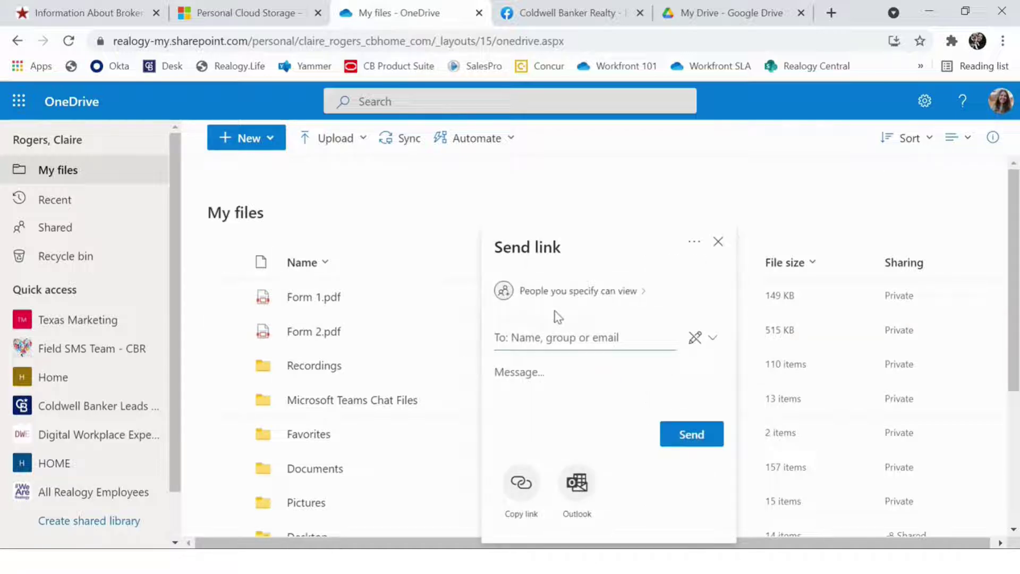
{"action": "left_click", "coordinate": [570, 292]}
{"action": "left_click", "coordinate": [567, 238]}
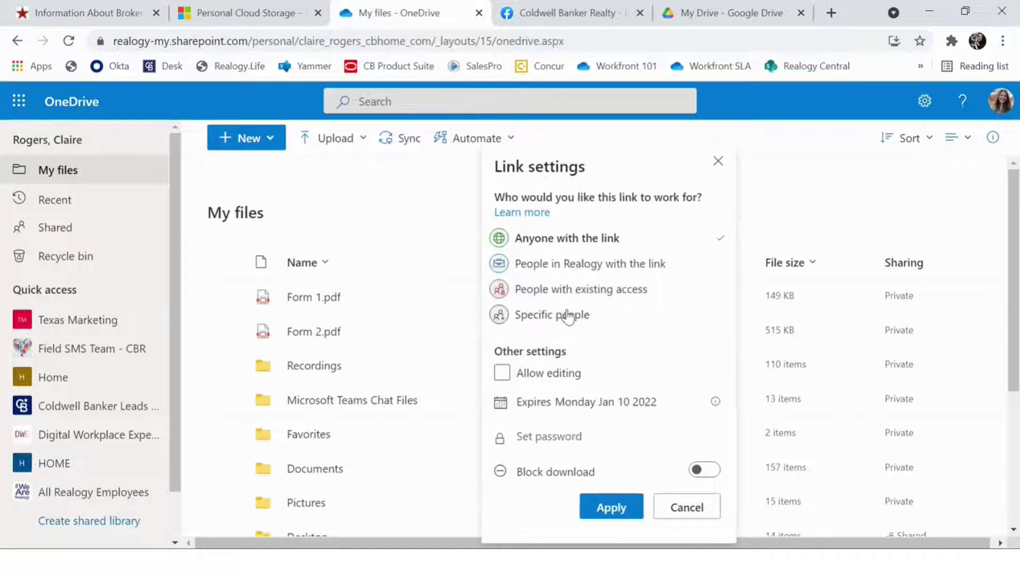
{"action": "left_click", "coordinate": [619, 509]}
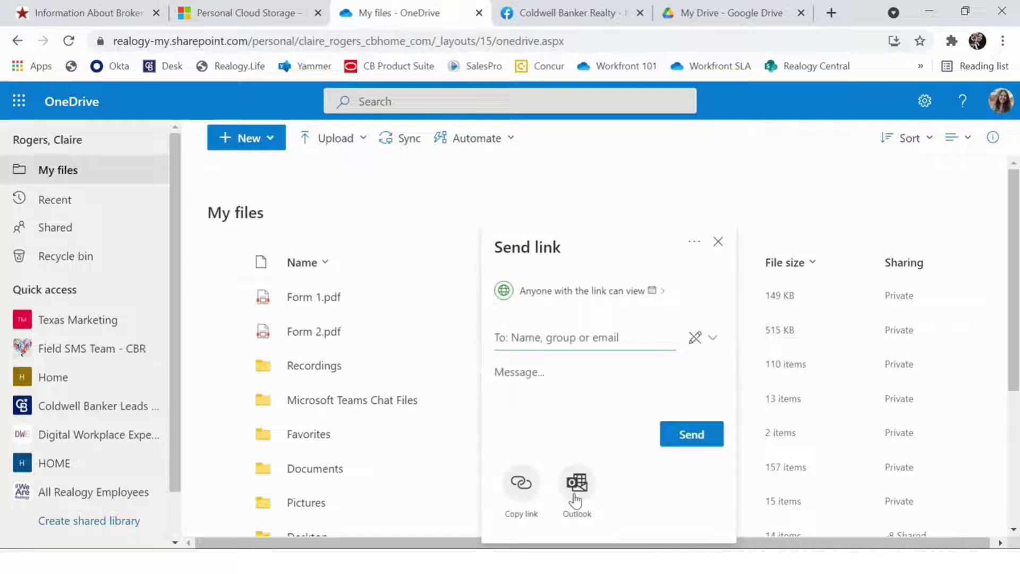
{"action": "left_click", "coordinate": [533, 492]}
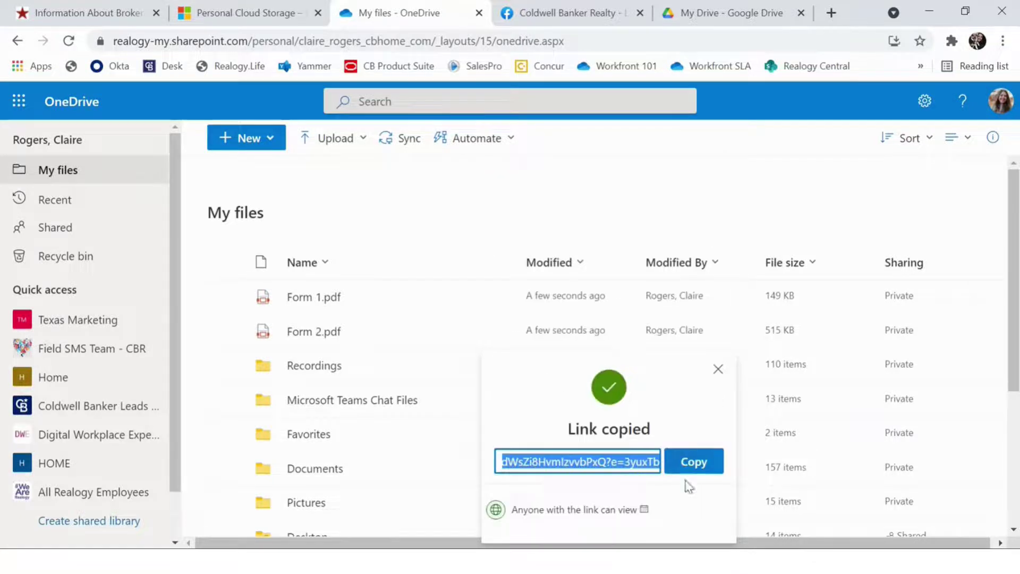
{"action": "left_click", "coordinate": [584, 12]}
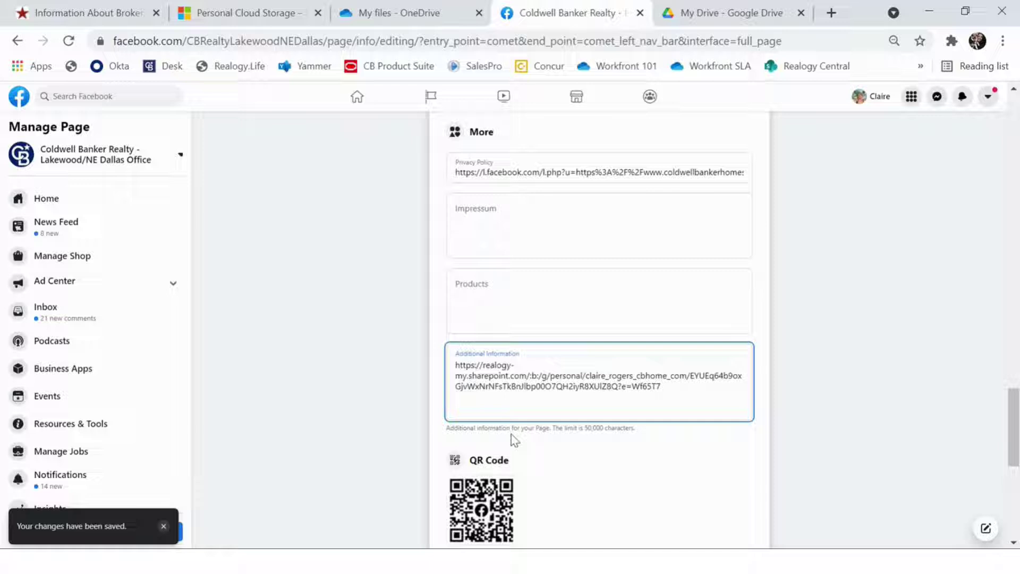
Paste the Form 2.pdf OneDrive link into Additional Information and save the field.
{"action": "key", "text": "ctrl+v"}
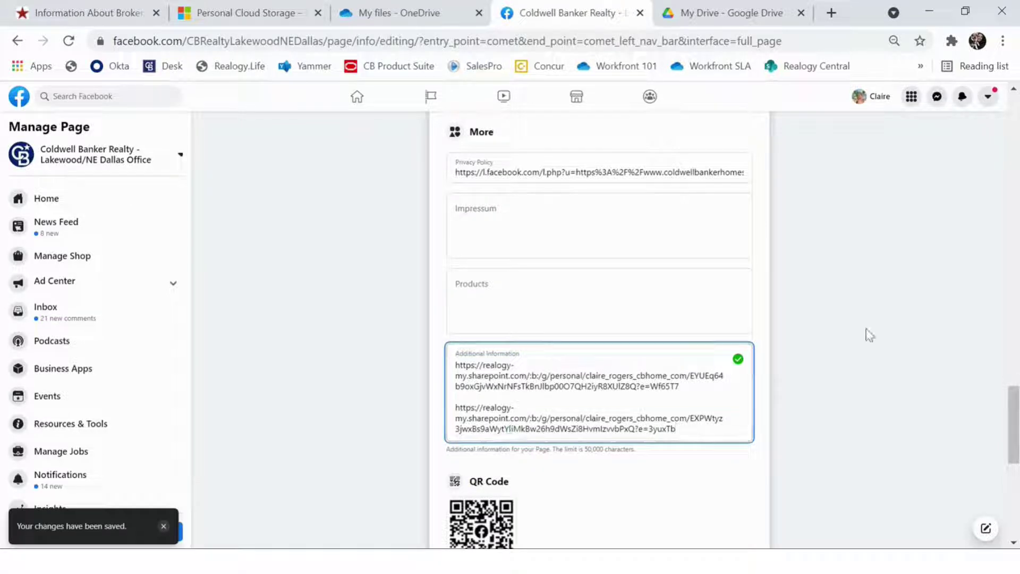
{"action": "left_click", "coordinate": [890, 330]}
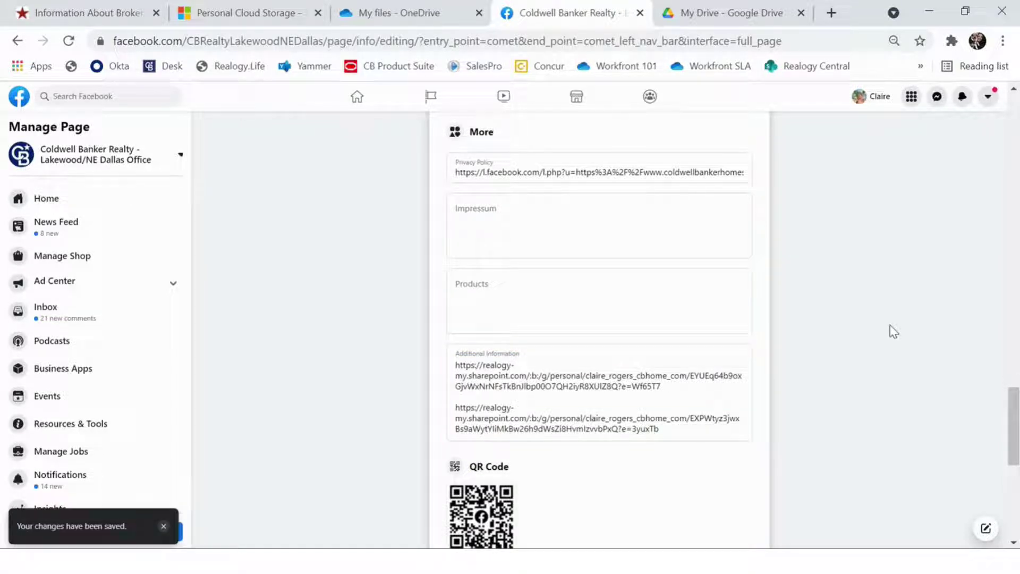
{"action": "key", "text": "ctrl+Tab"}
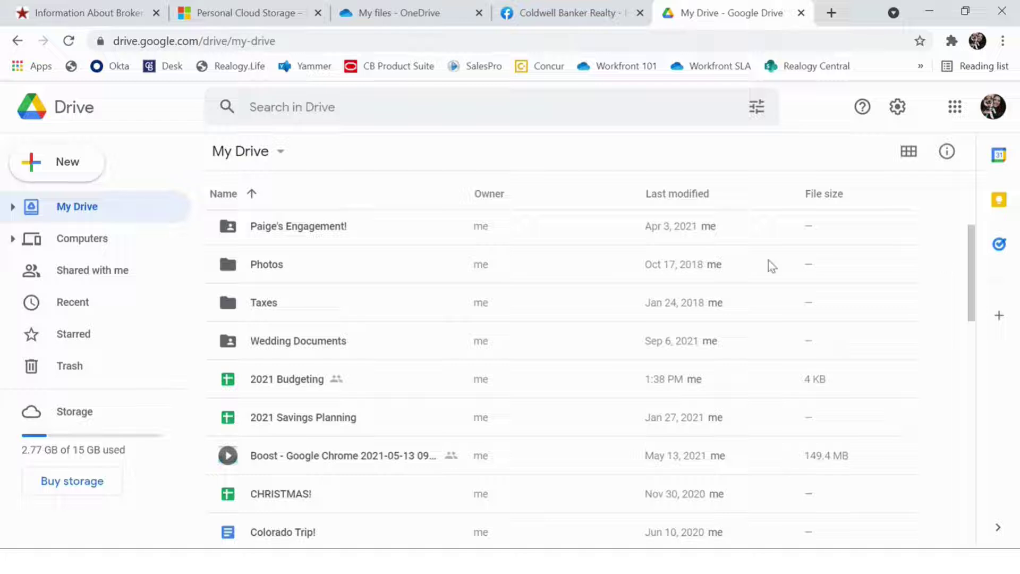
Upload Form 1.pdf and Form 2.pdf to My Drive via New > File upload.
{"action": "left_click", "coordinate": [44, 173]}
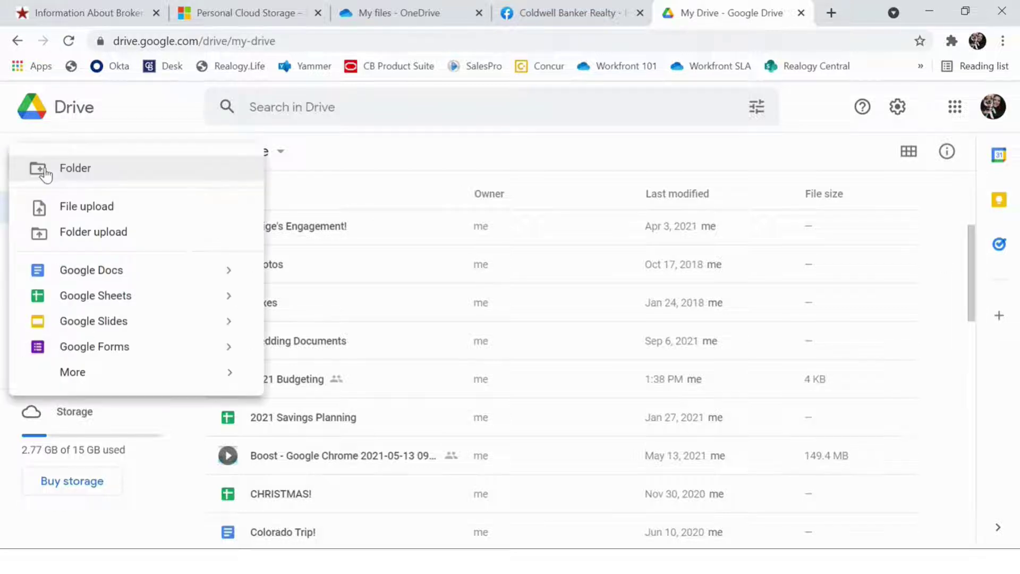
{"action": "left_click", "coordinate": [79, 212]}
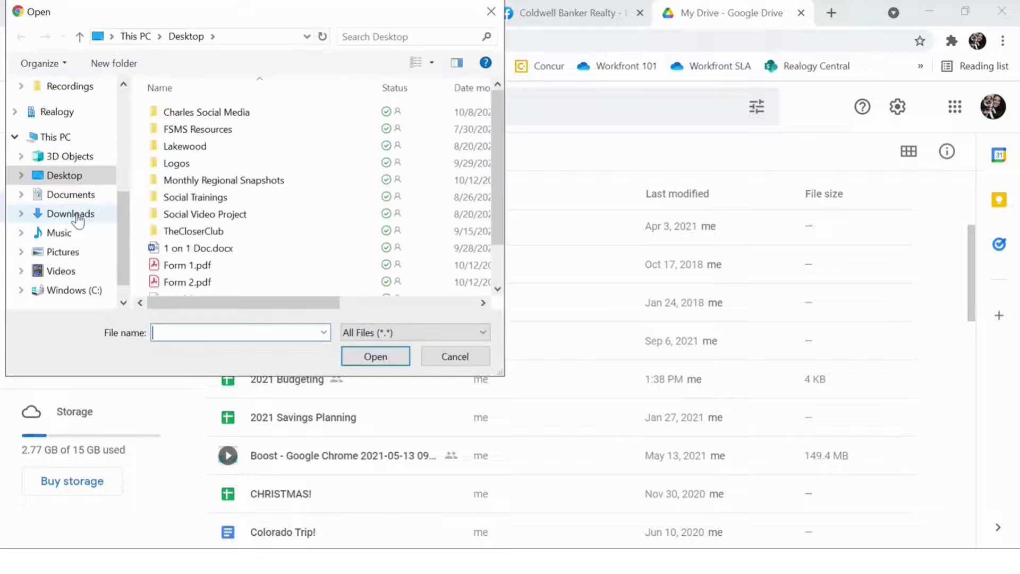
{"action": "left_click", "coordinate": [228, 266]}
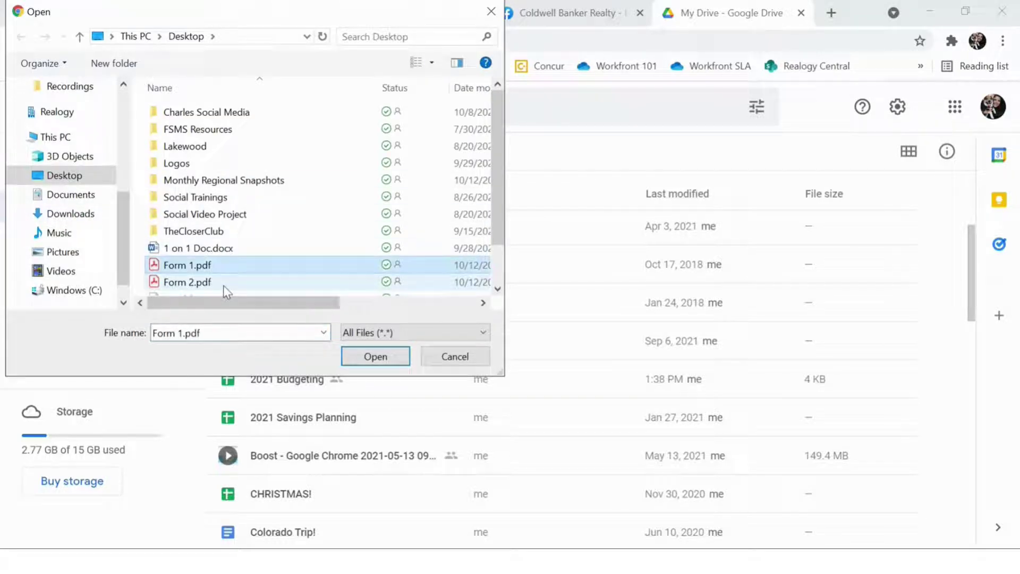
{"action": "left_click", "coordinate": [223, 284], "text": "shift"}
{"action": "left_click", "coordinate": [396, 358]}
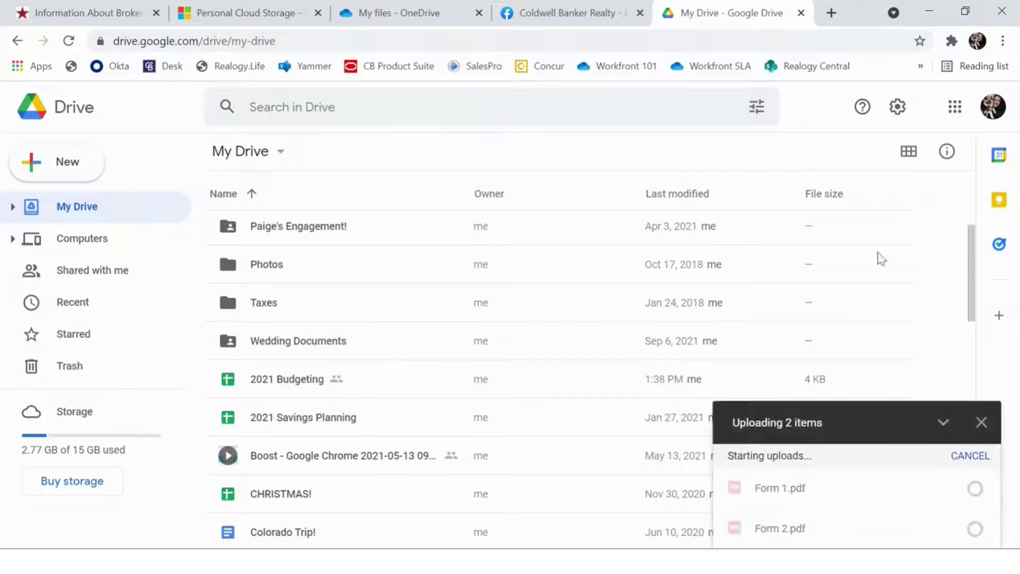
Make Form 1.pdf viewable by anyone with the link and copy its Google Drive link.
{"action": "scroll", "coordinate": [939, 253], "scroll_direction": "down", "scroll_amount": 8}
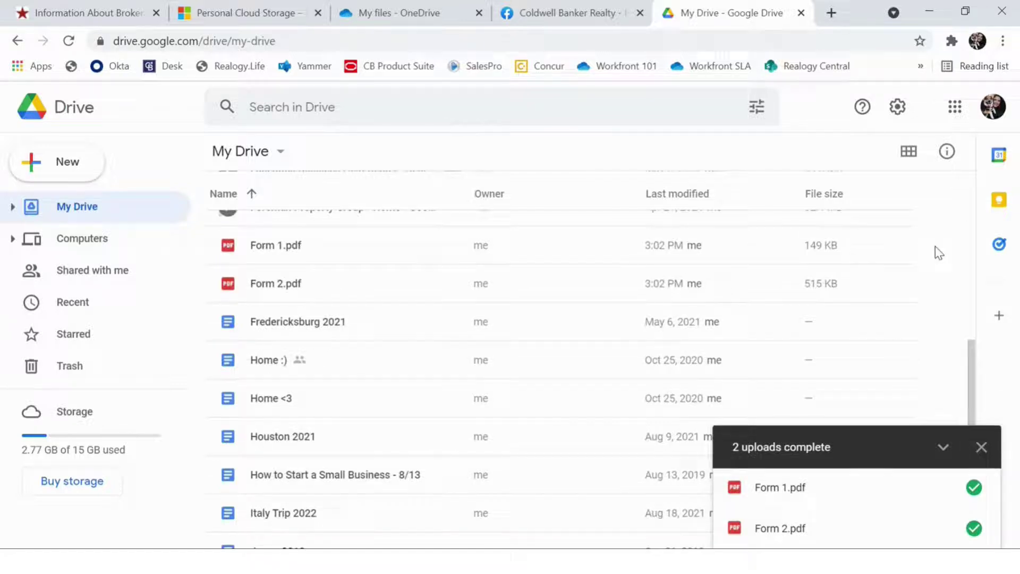
{"action": "left_click", "coordinate": [400, 245]}
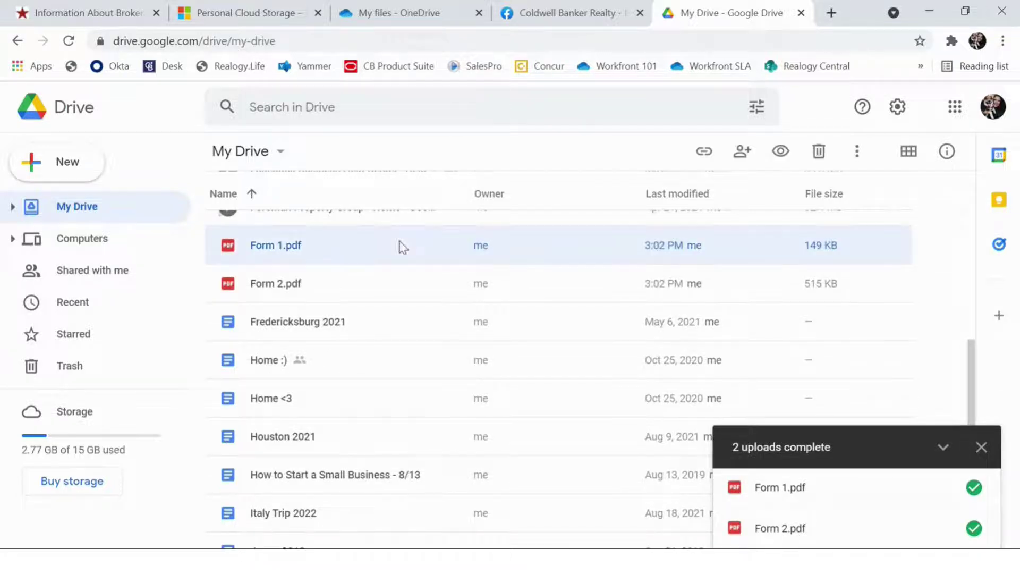
{"action": "left_click", "coordinate": [705, 158]}
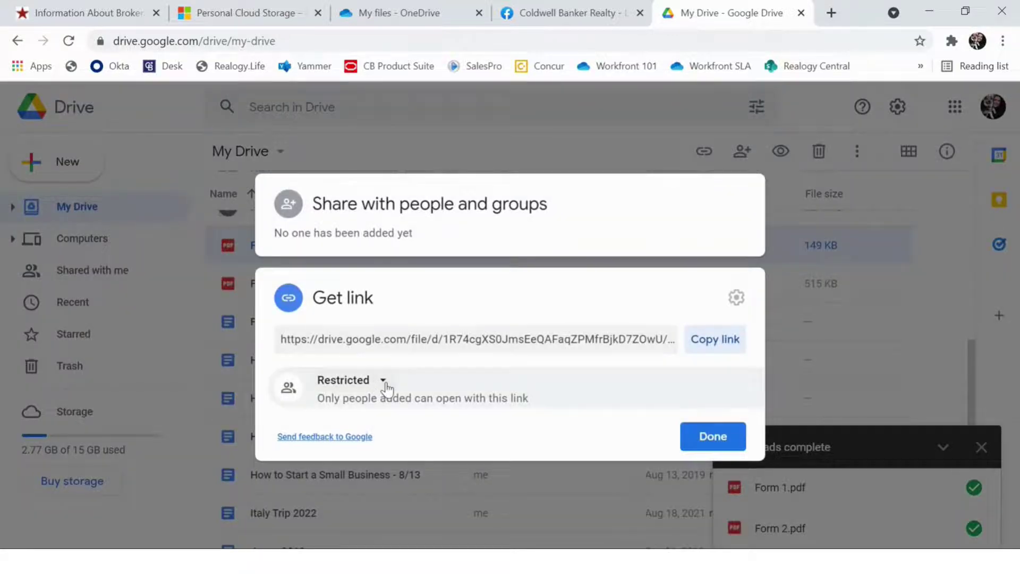
{"action": "left_click", "coordinate": [383, 382]}
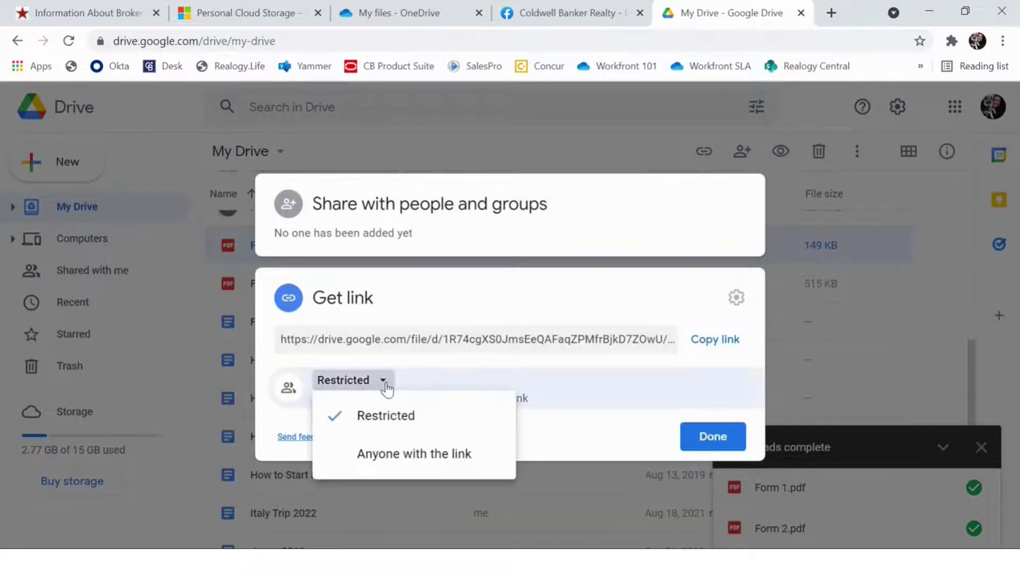
{"action": "left_click", "coordinate": [398, 454]}
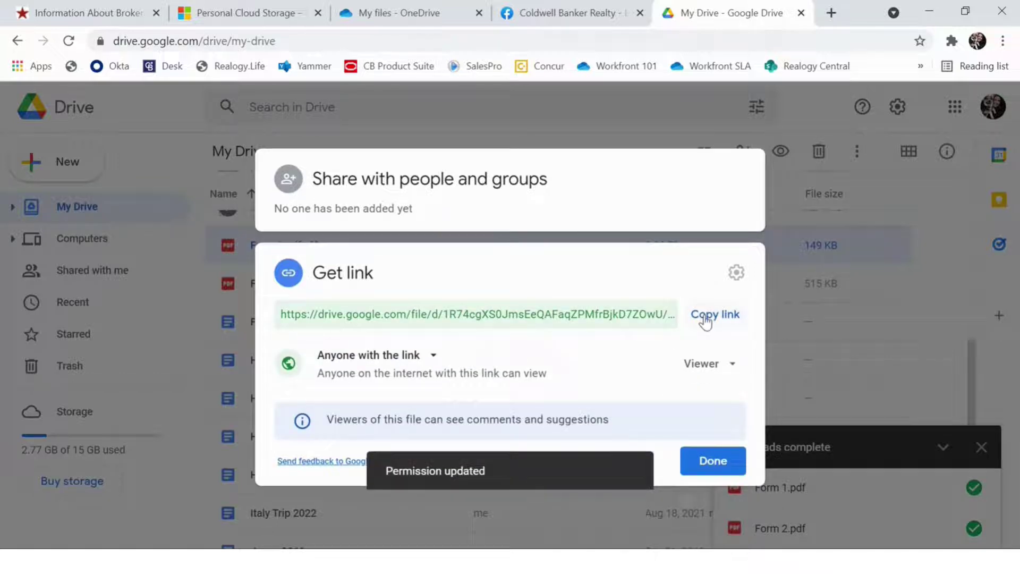
{"action": "left_click", "coordinate": [706, 318]}
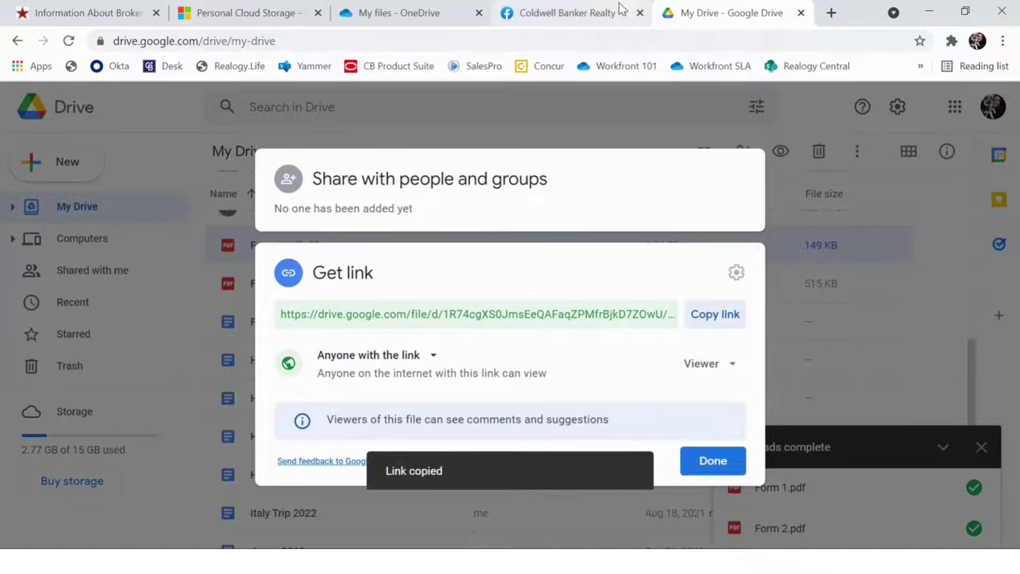
{"action": "left_click", "coordinate": [571, 20]}
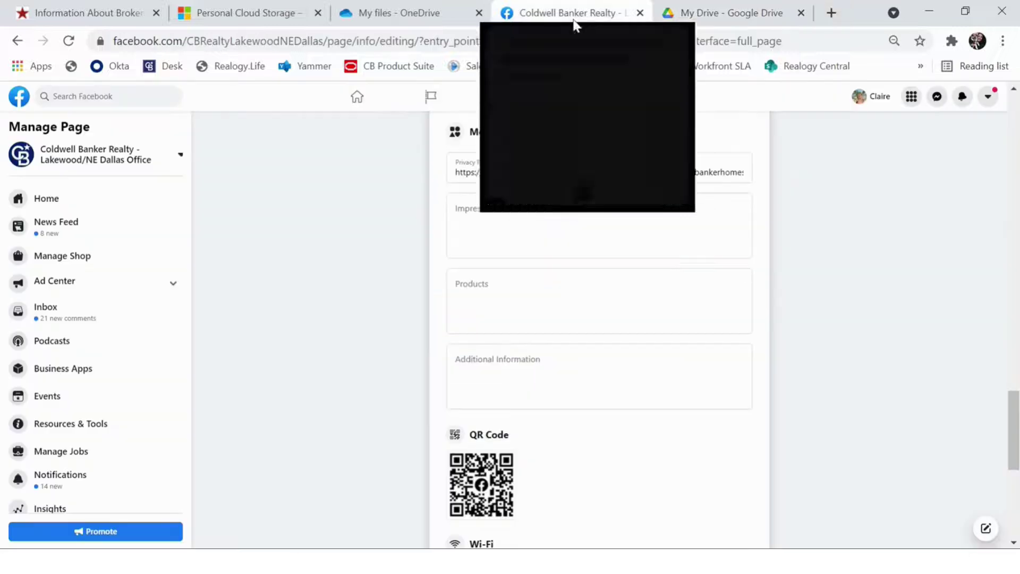
Paste Form 1.pdf's Google Drive link into Additional Information on a new line.
{"action": "left_click", "coordinate": [518, 371]}
{"action": "key", "text": "ctrl+v"}
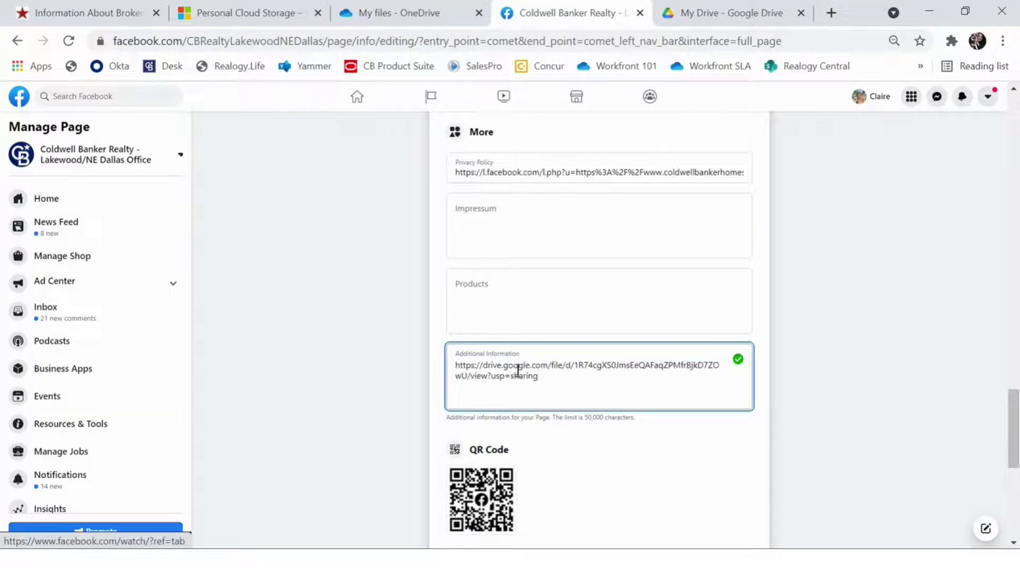
{"action": "key", "text": "Return"}
{"action": "key", "text": "Return"}
{"action": "key", "text": "ctrl+Tab"}
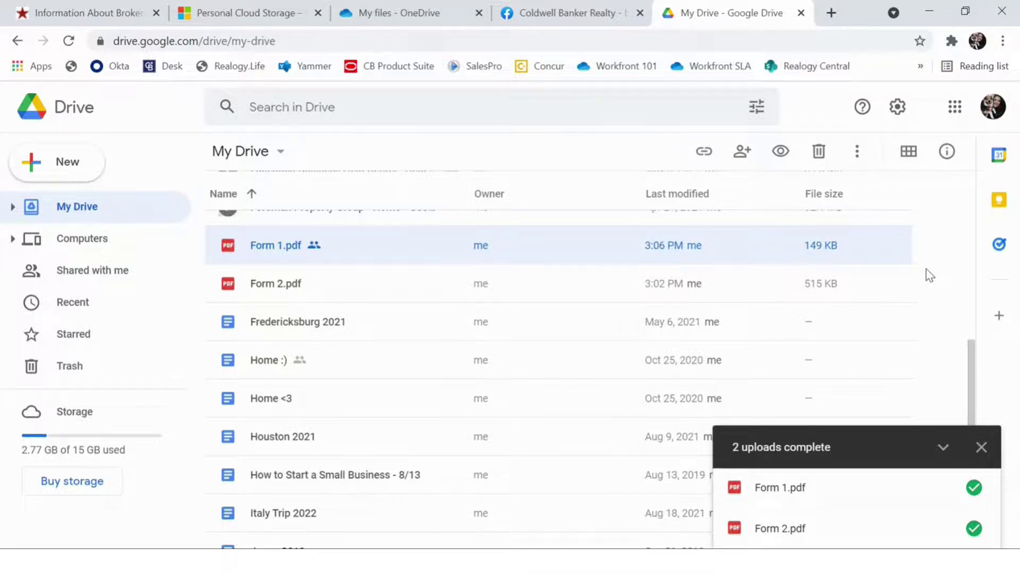
Make Form 2.pdf viewable by anyone with the link and copy its Google Drive link.
{"action": "left_click", "coordinate": [327, 292]}
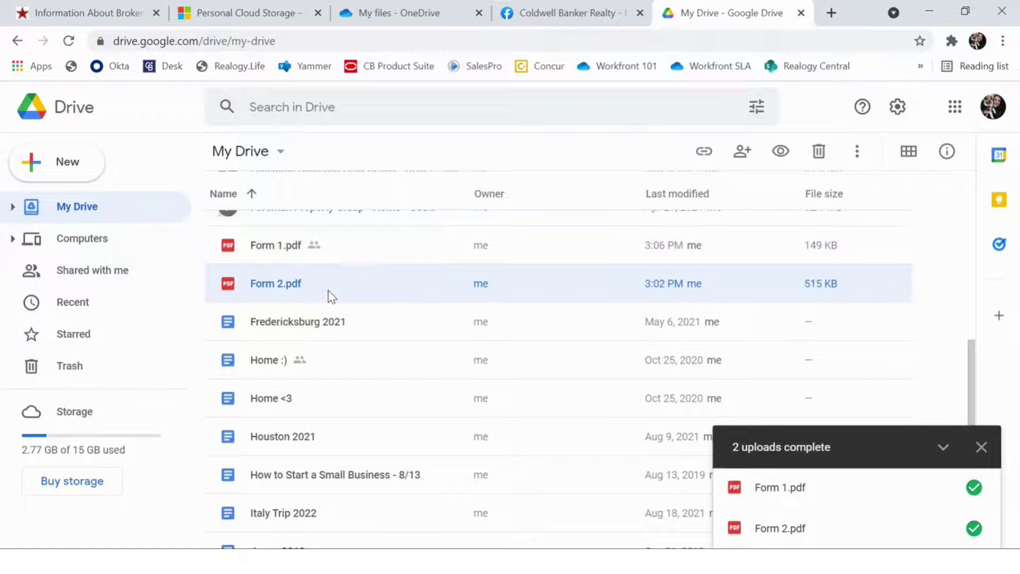
{"action": "left_click", "coordinate": [702, 155]}
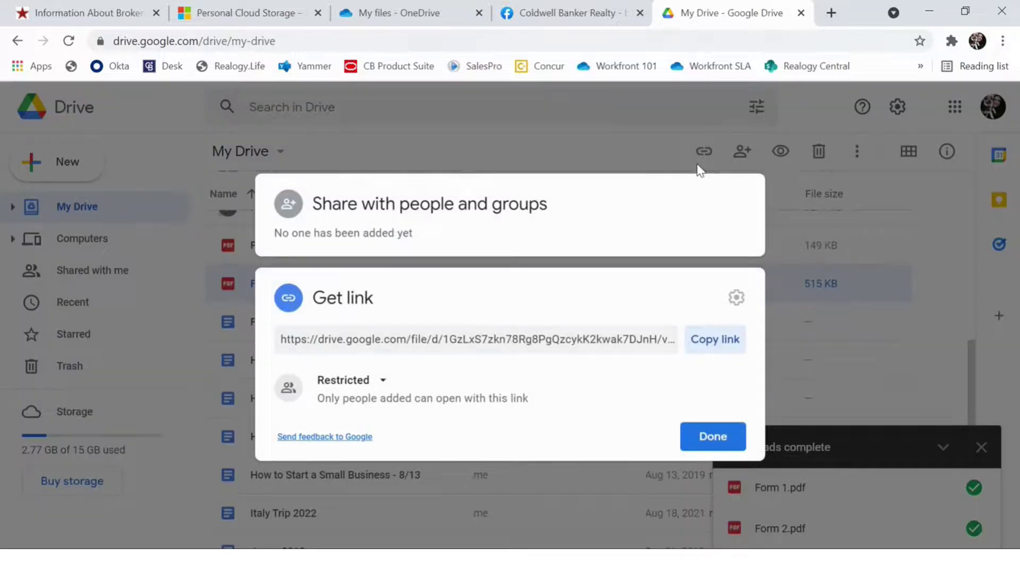
{"action": "left_click", "coordinate": [380, 381]}
{"action": "left_click", "coordinate": [393, 454]}
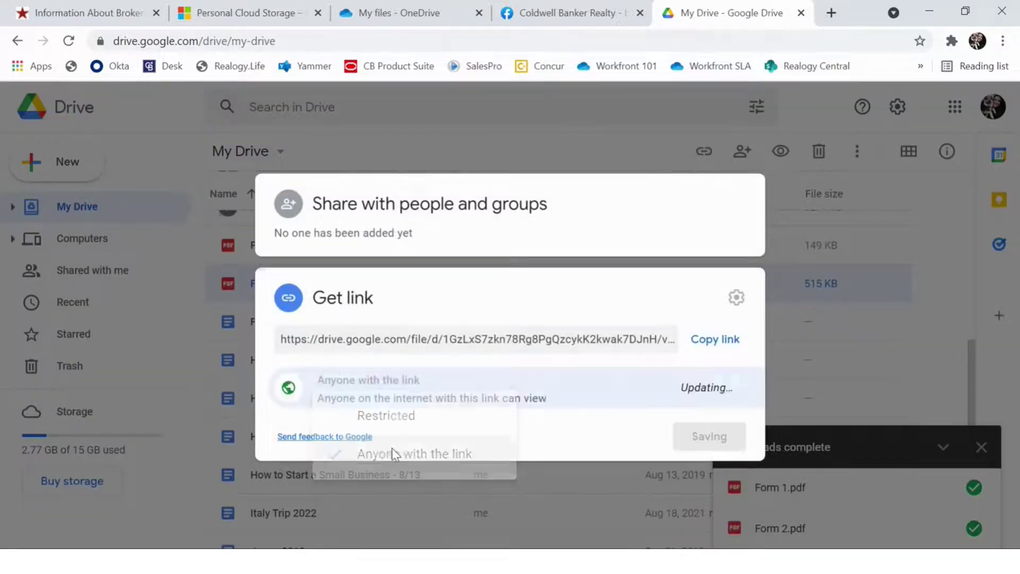
{"action": "left_click", "coordinate": [712, 314]}
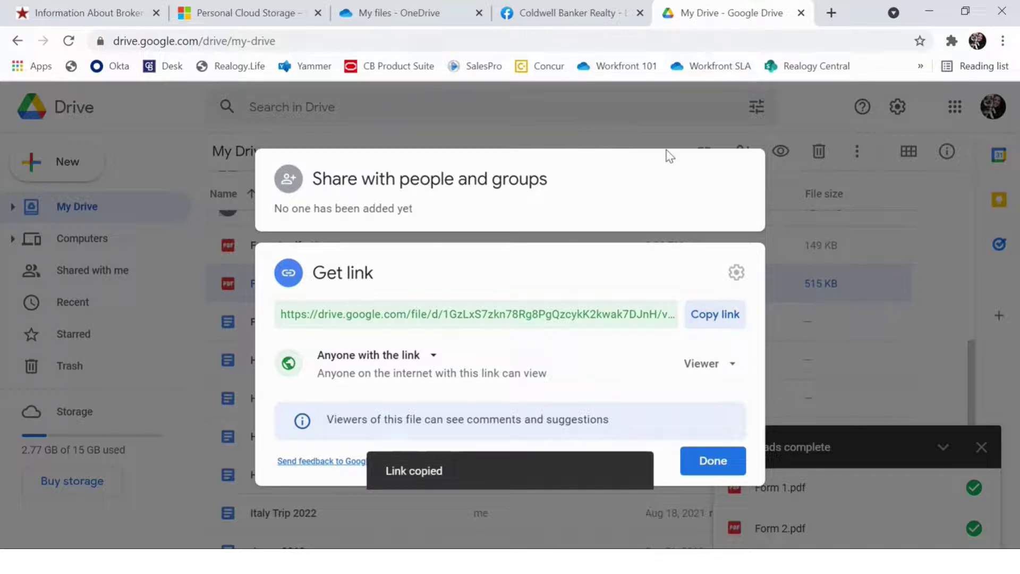
Paste Form 2.pdf's link on the empty line below Form 1.pdf's link in Facebook.
{"action": "left_click", "coordinate": [590, 11]}
{"action": "left_click", "coordinate": [512, 400]}
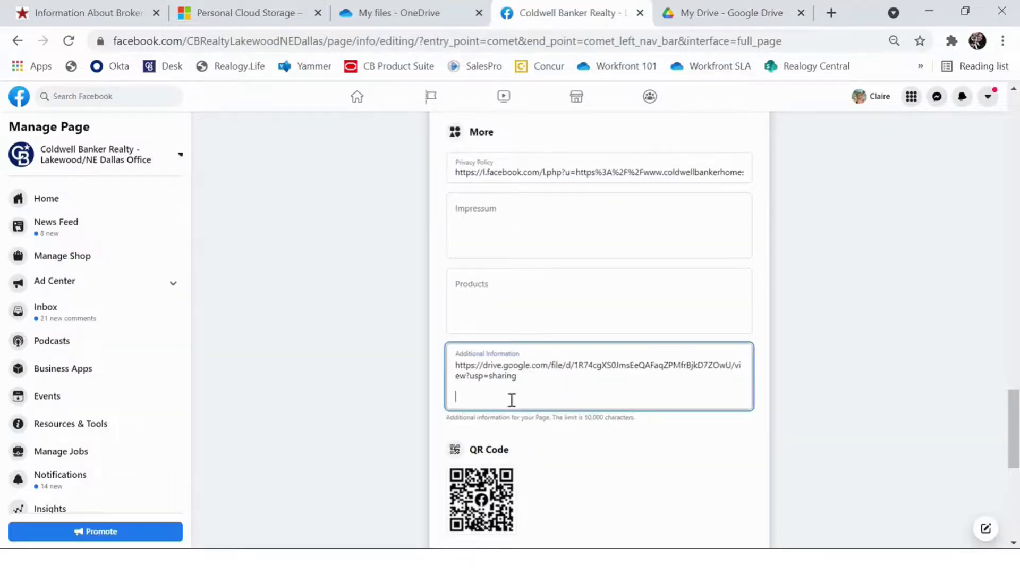
{"action": "key", "text": "ctrl+v"}
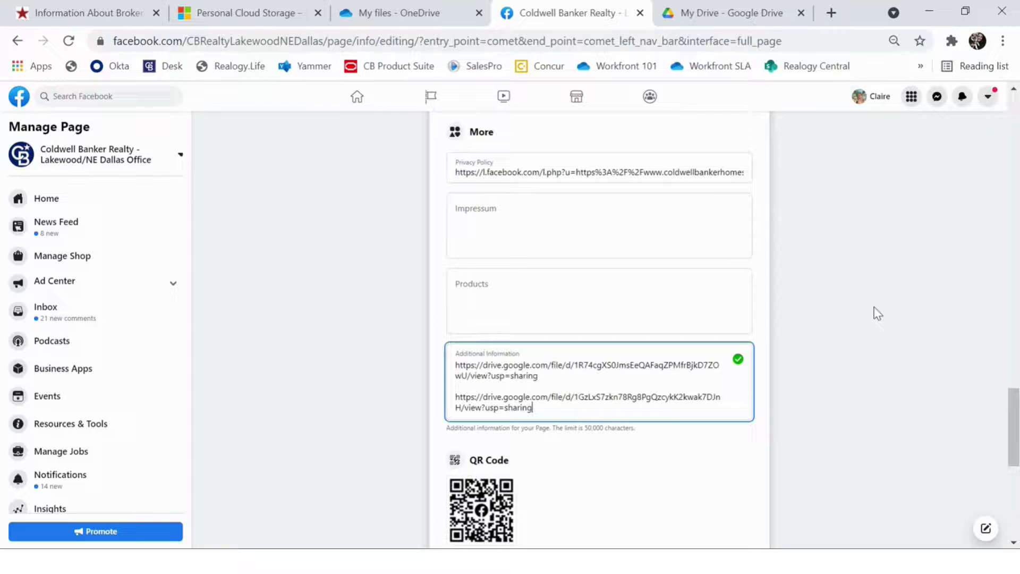